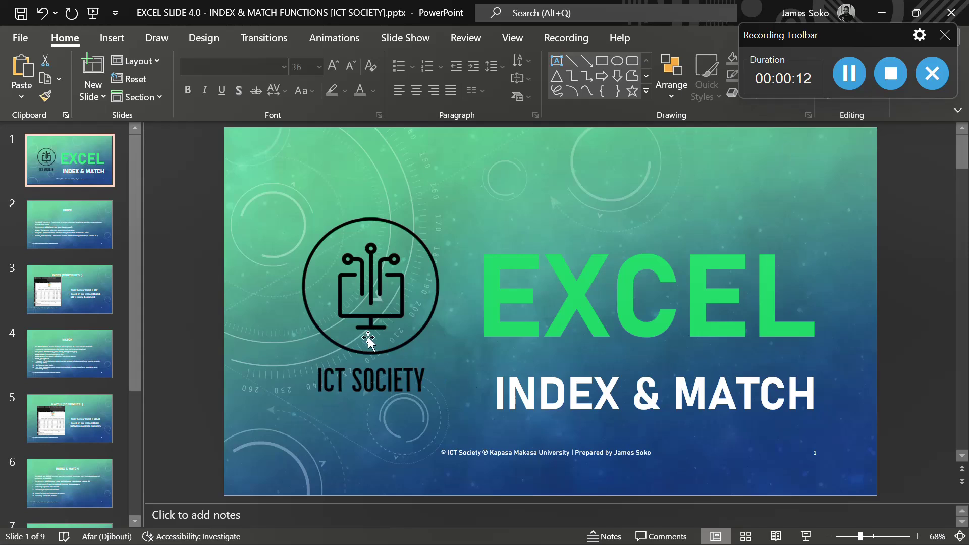
View the INDEX slide, and switch to the KMU Website - Daily Attack Report workbook in Excel.
left_click(71, 235)
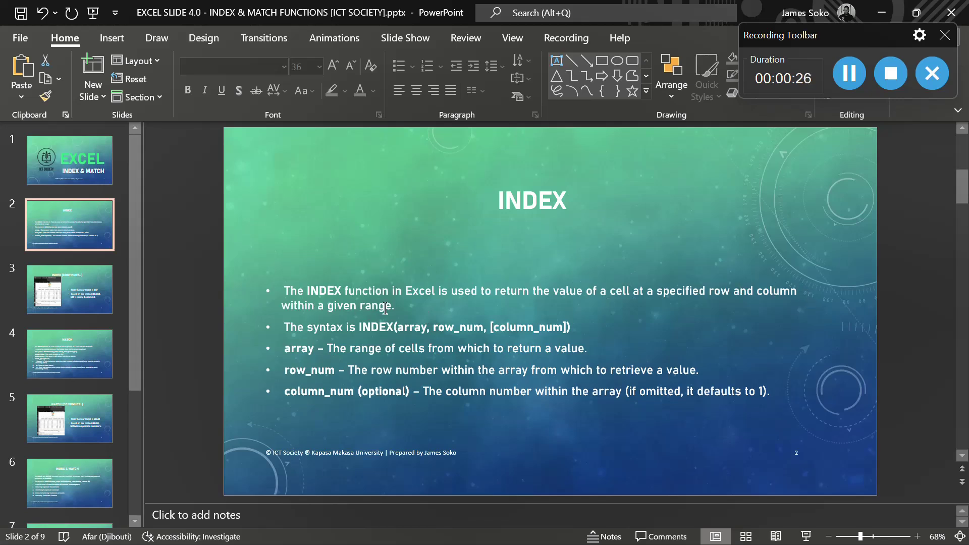
mouse_move(691, 544)
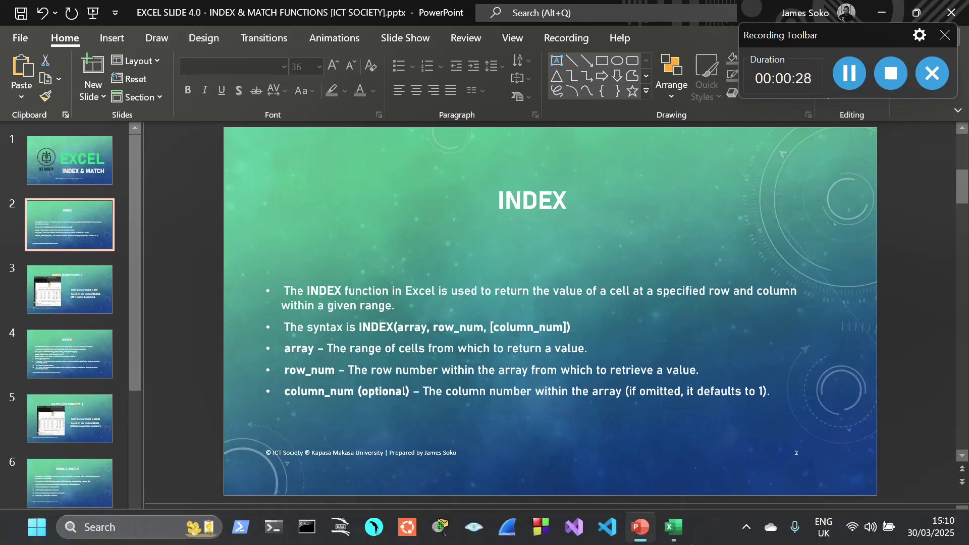
mouse_move(674, 528)
left_click(669, 466)
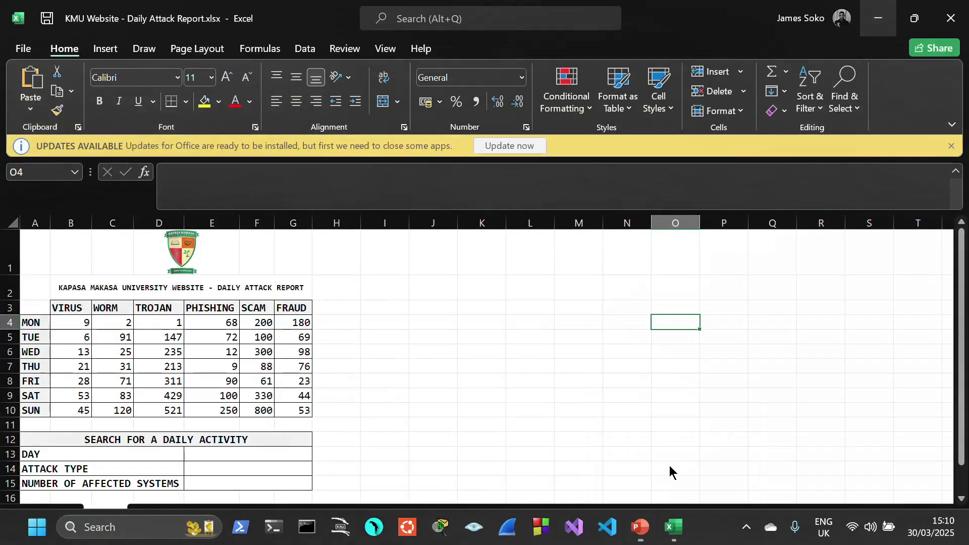
Dismiss the Office updates notice and select the Tuesday Trojan count in cell D5.
left_click(952, 146)
left_click_drag(857, 39, 852, 226)
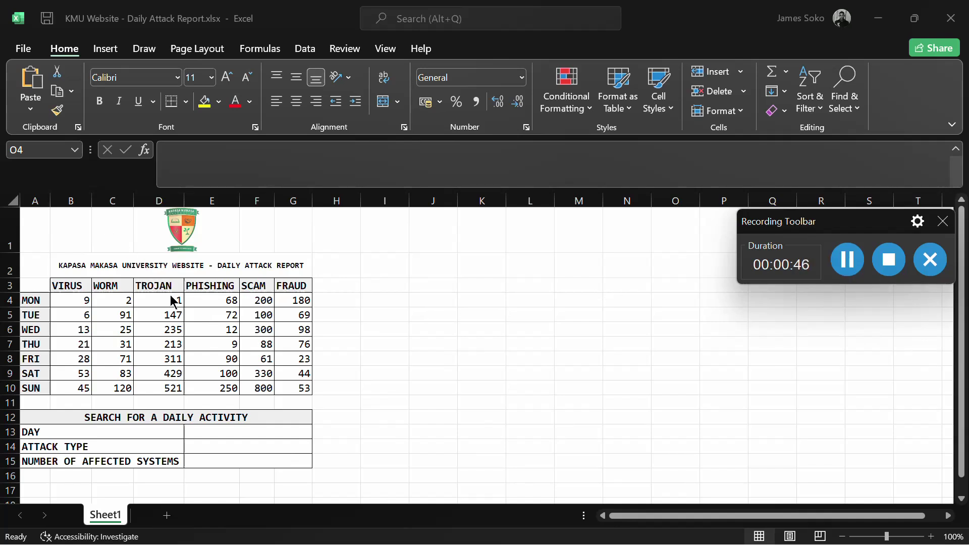
left_click(157, 313)
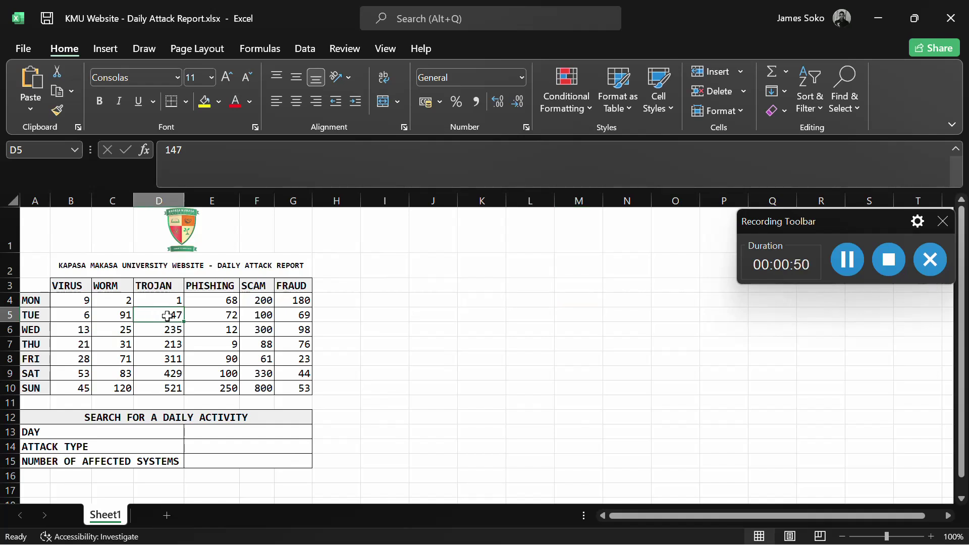
Enter =INDEX(B4:G10,2,3) in the DAY result cell E13 and reselect that cell to show its formula.
left_click(204, 431)
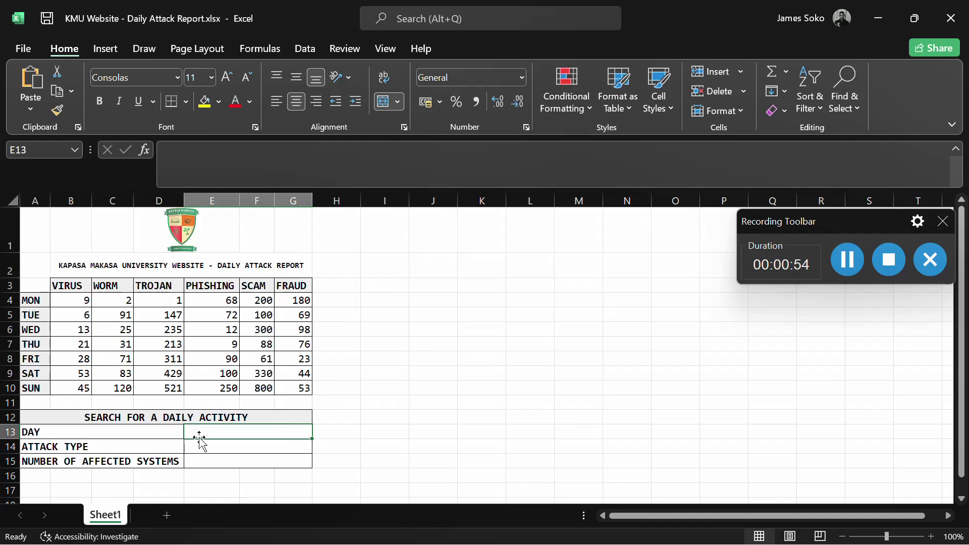
left_click(304, 162)
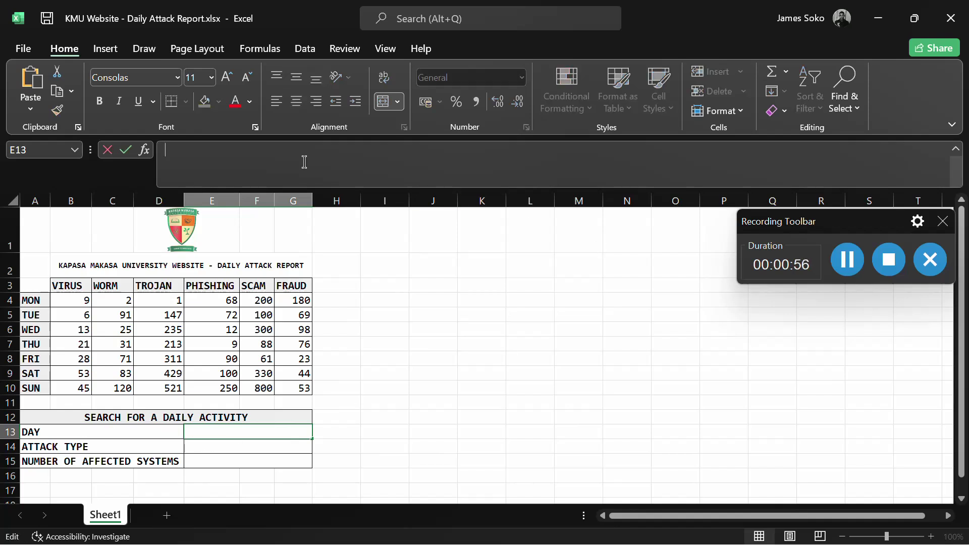
type("=")
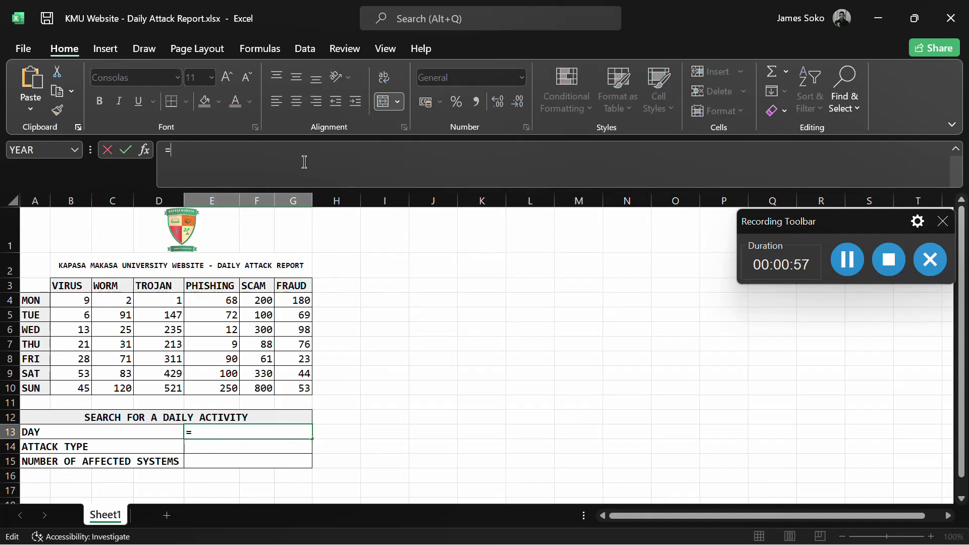
type("INDEX(")
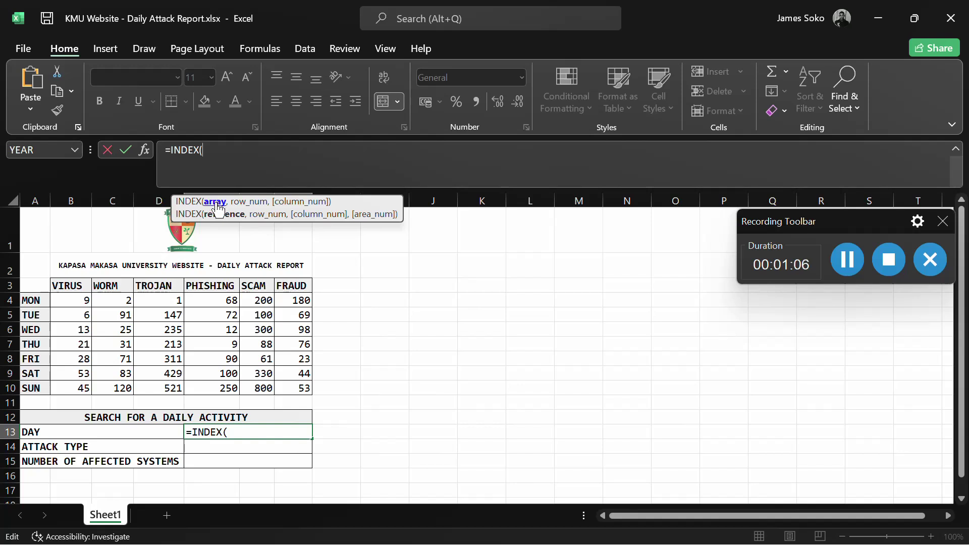
left_click_drag(69, 301, 301, 390)
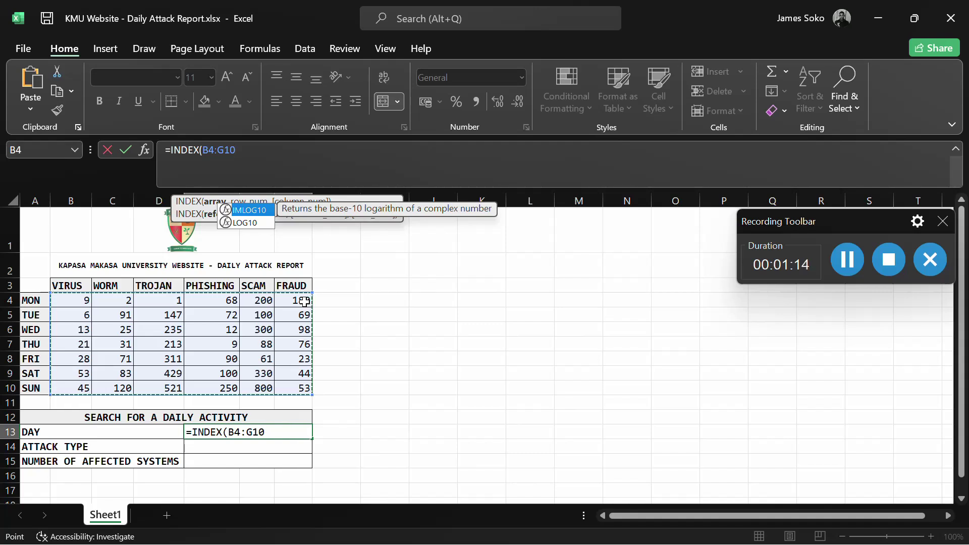
type(",2")
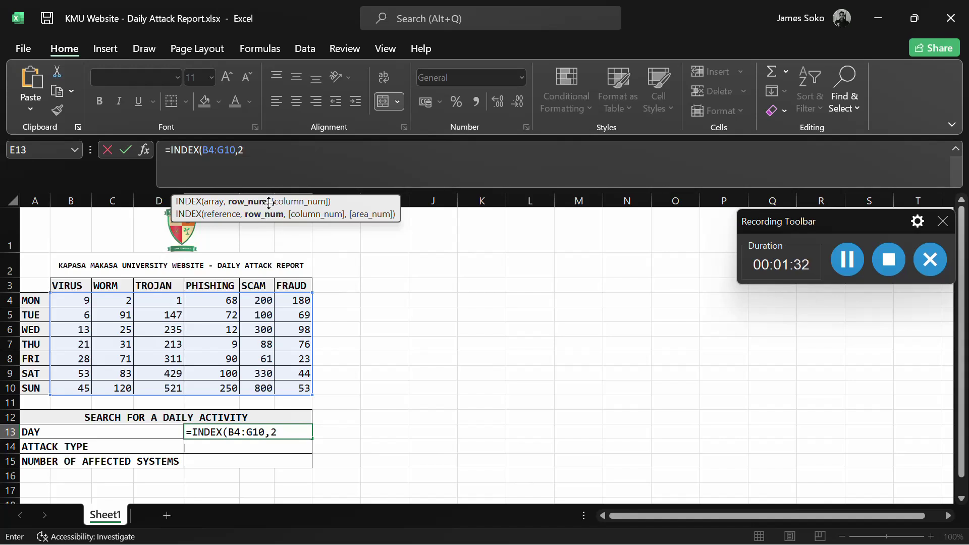
type(",")
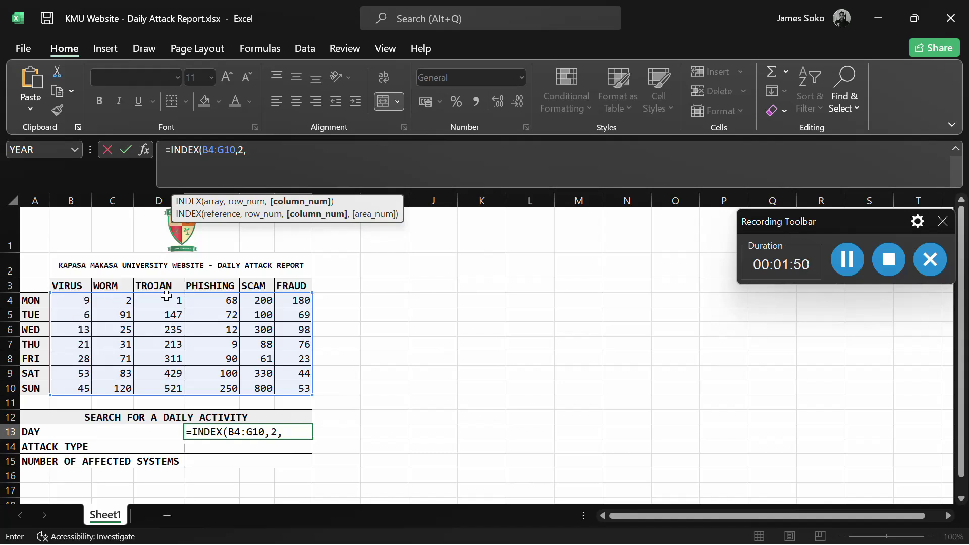
type("3)")
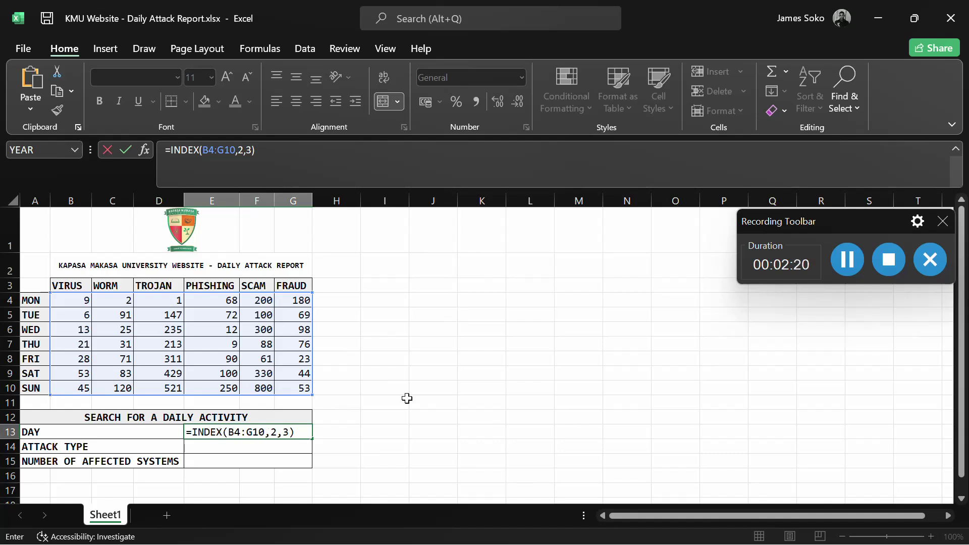
key("Return")
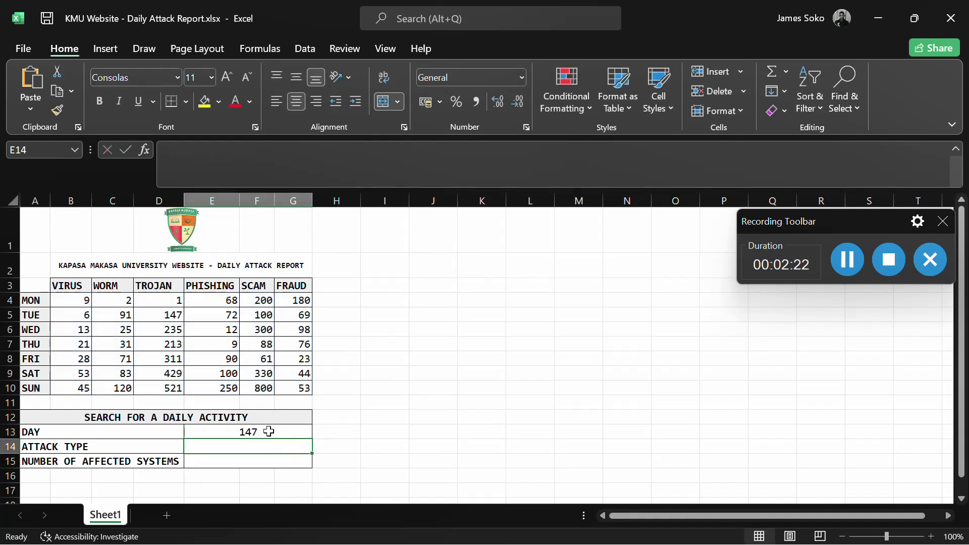
left_click(275, 433)
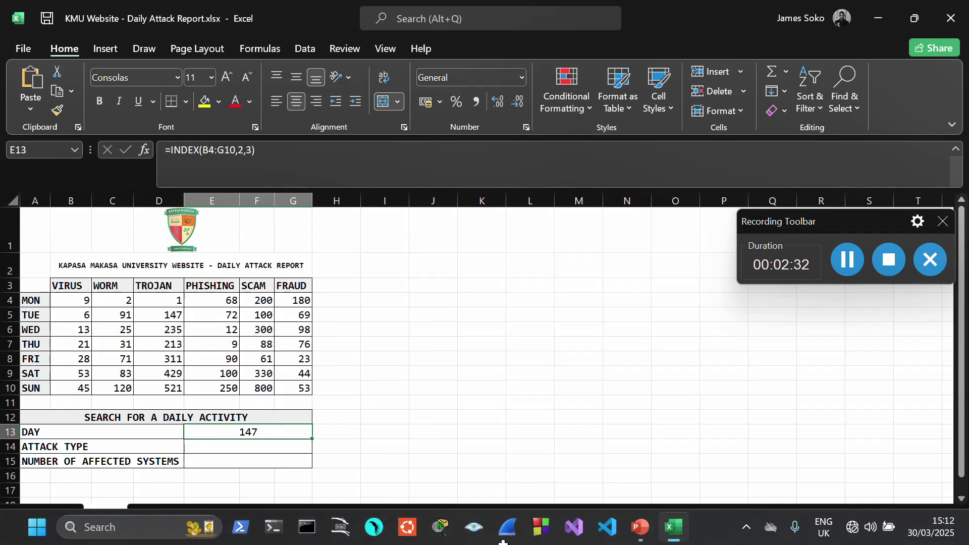
Switch to PowerPoint and view the INDEX (CONTINUES...) slide followed by the MATCH slide.
mouse_move(640, 527)
left_click(632, 500)
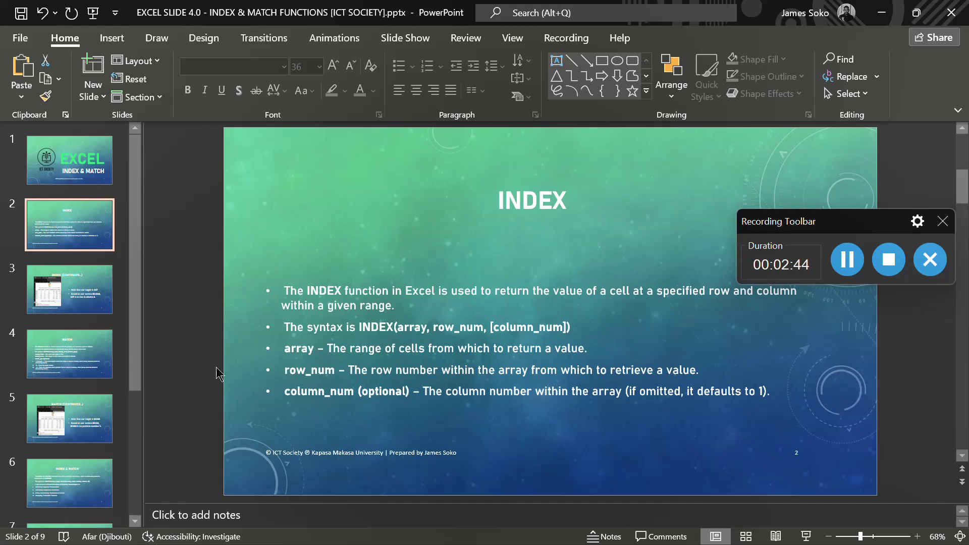
left_click(71, 302)
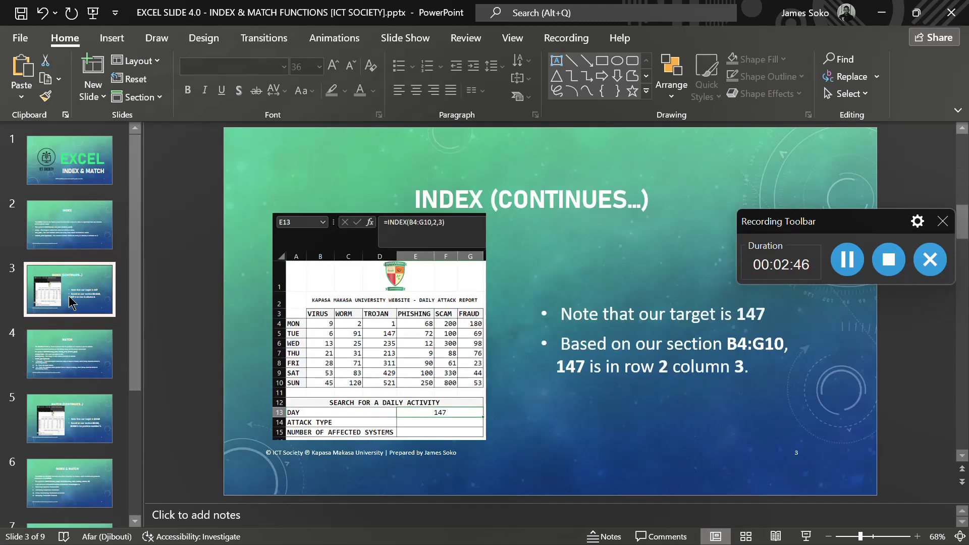
left_click(64, 354)
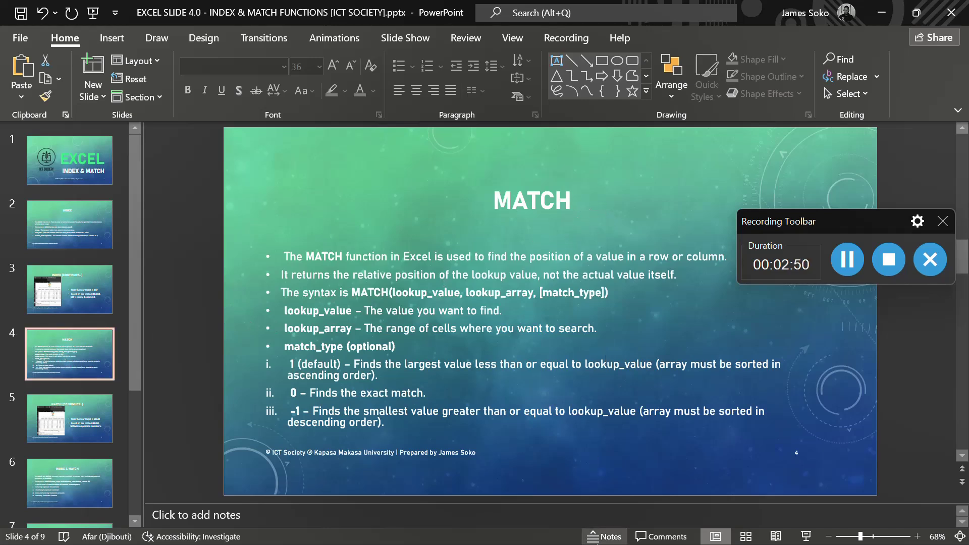
Switch to Excel and enter =MATCH("SCAM",B3:G3,0) in the ATTACK TYPE result cell E14, keeping the cell selected.
mouse_move(601, 544)
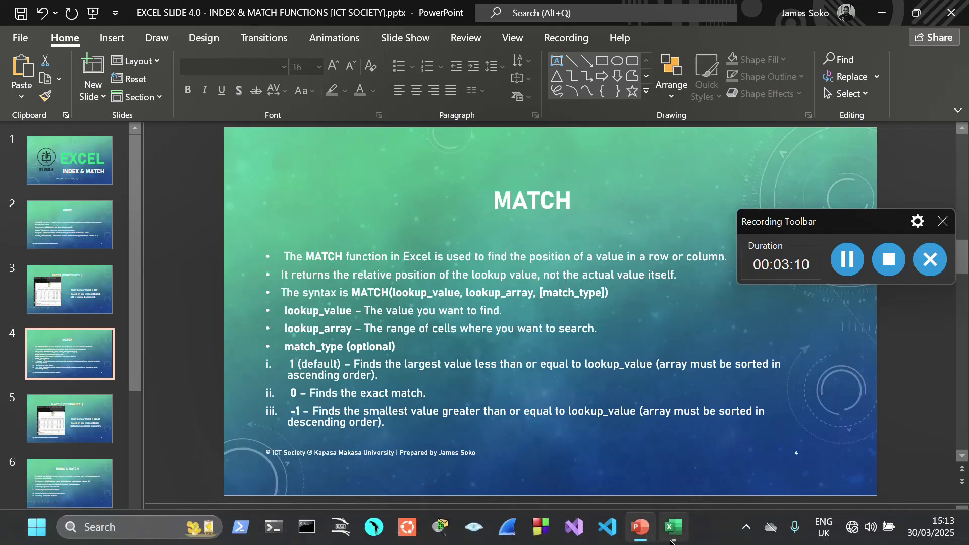
mouse_move(673, 525)
left_click(671, 475)
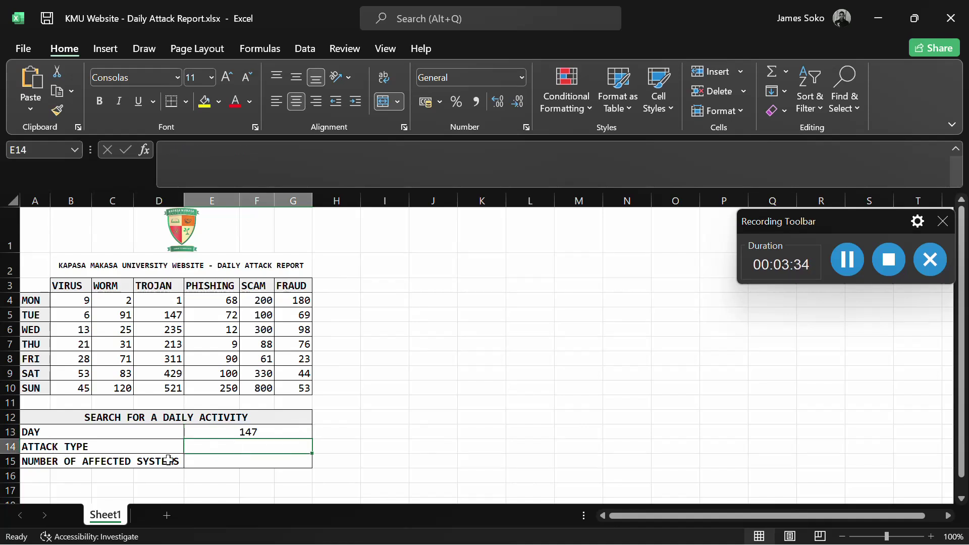
left_click(178, 160)
type("=MATCH(")
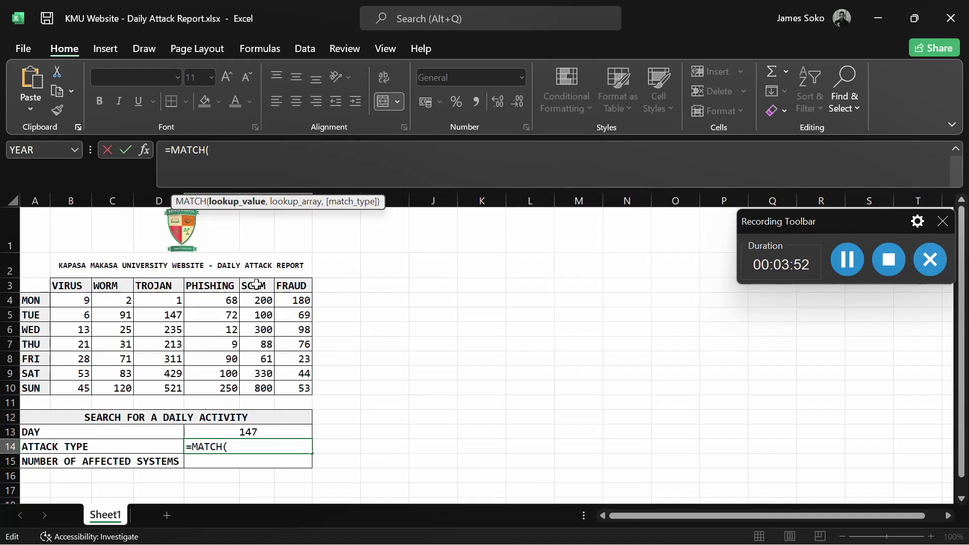
type("\"\"")
type("SCAM")
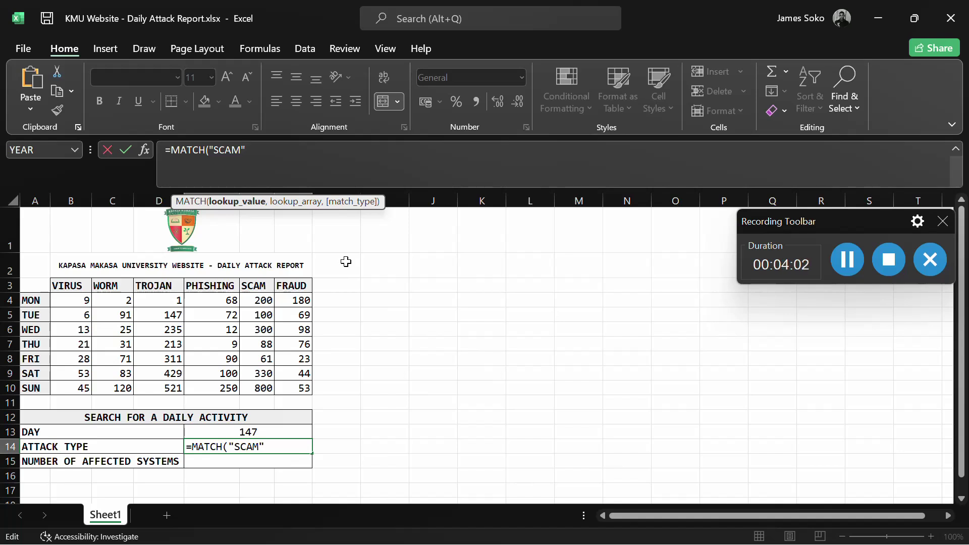
type(",")
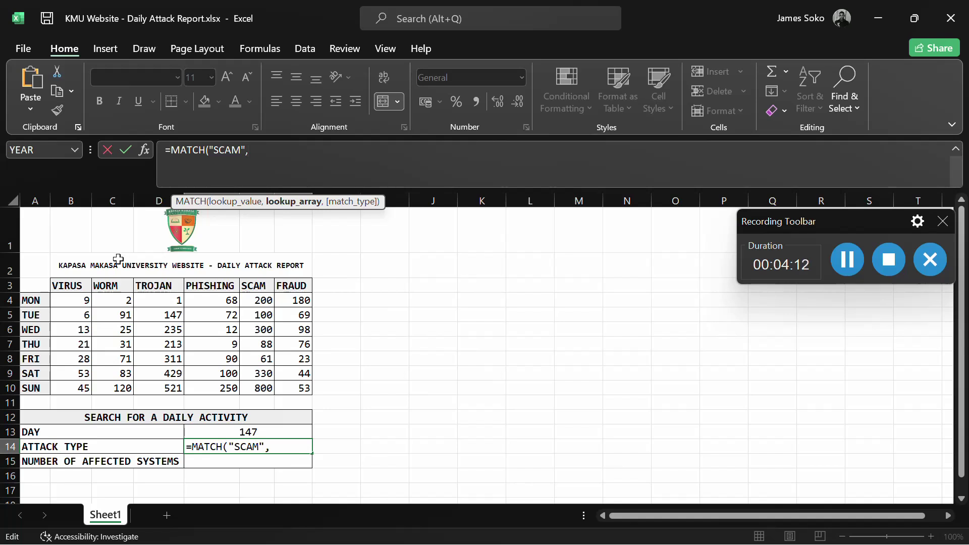
left_click_drag(53, 285, 298, 284)
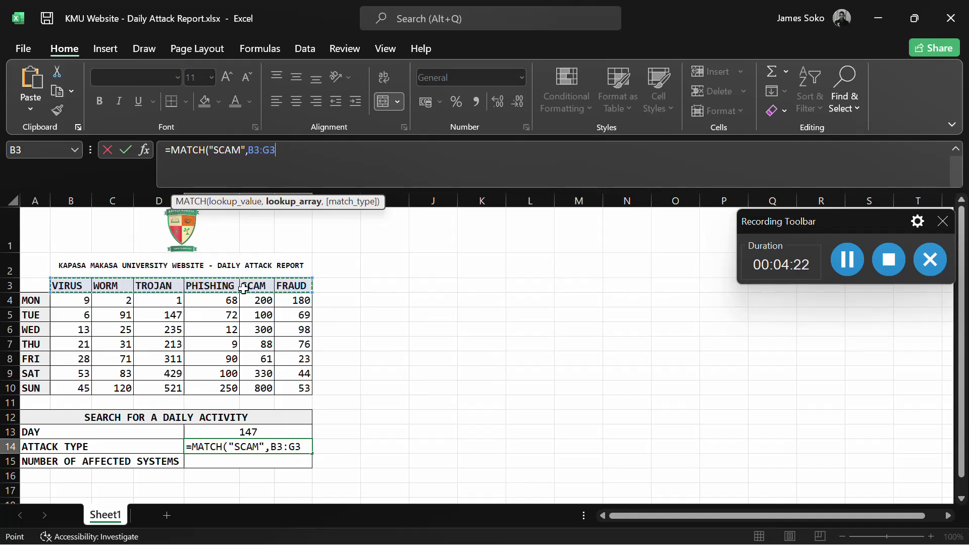
type(",")
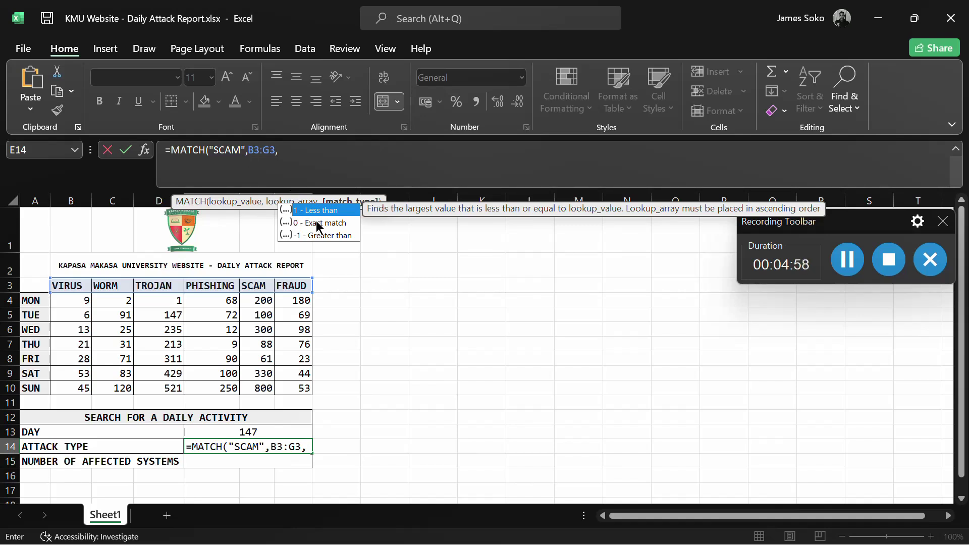
double_click(332, 224)
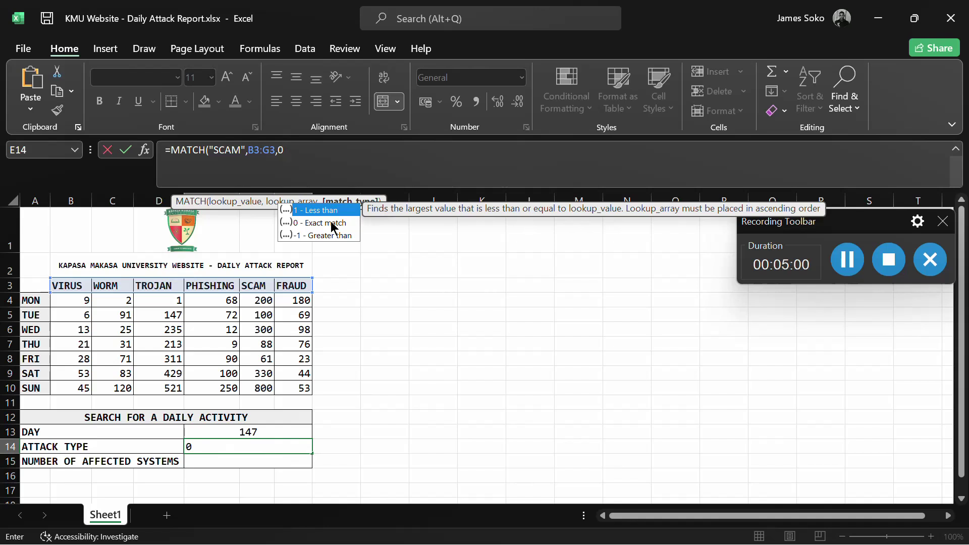
type(")")
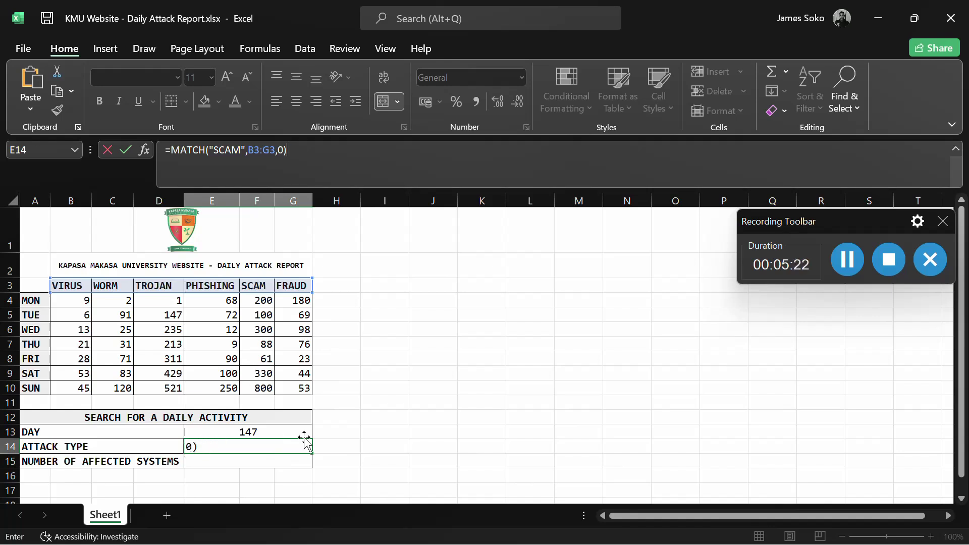
key("ctrl+Return")
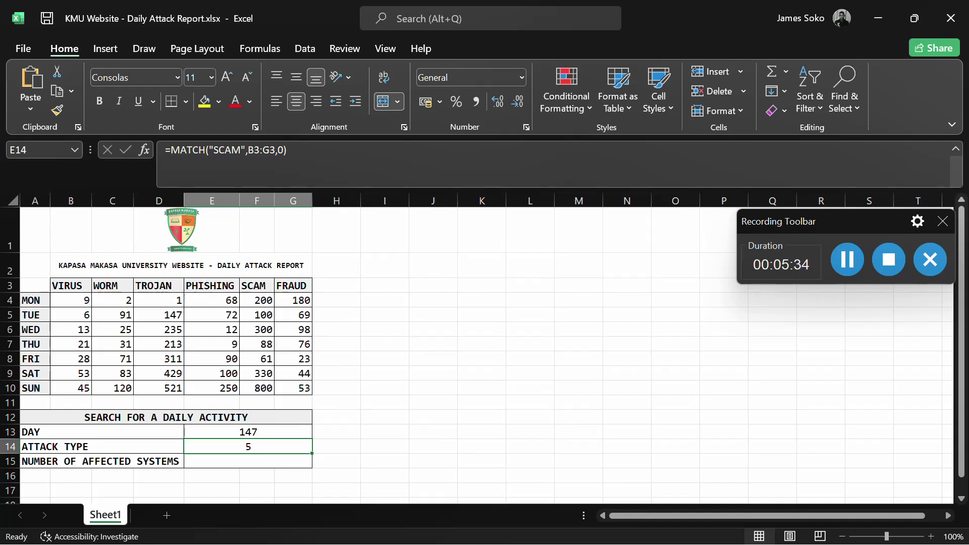
Switch back to PowerPoint at the MATCH slide.
mouse_move(568, 544)
left_click(640, 527)
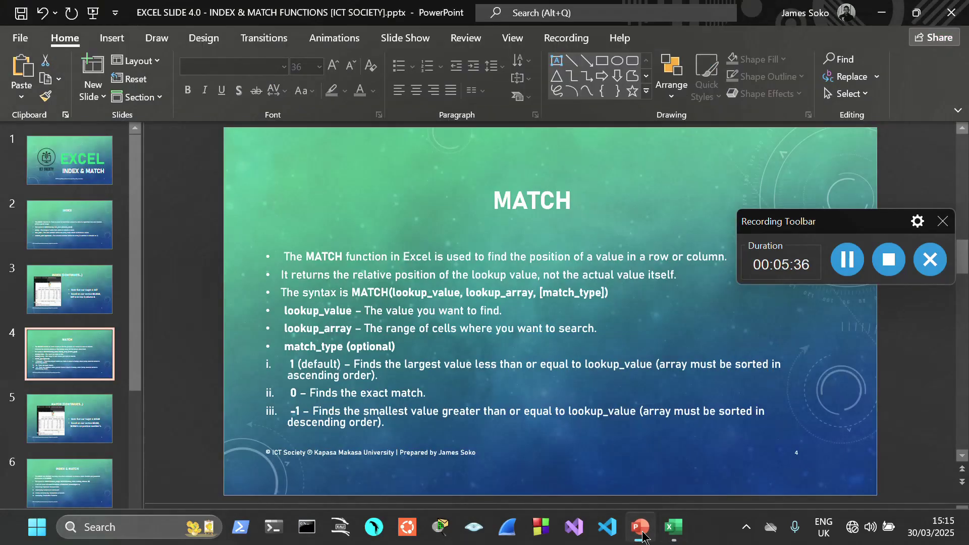
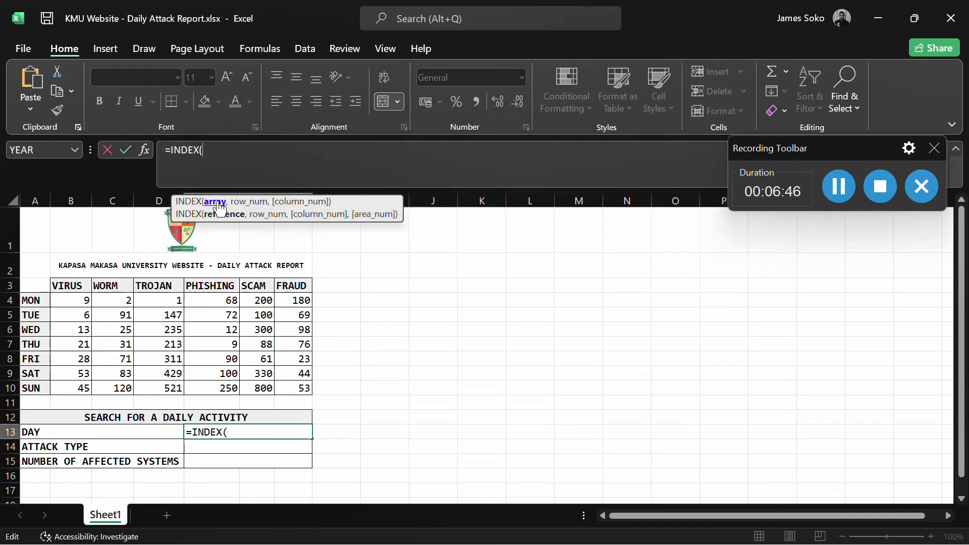
left_click_drag(75, 301, 289, 389)
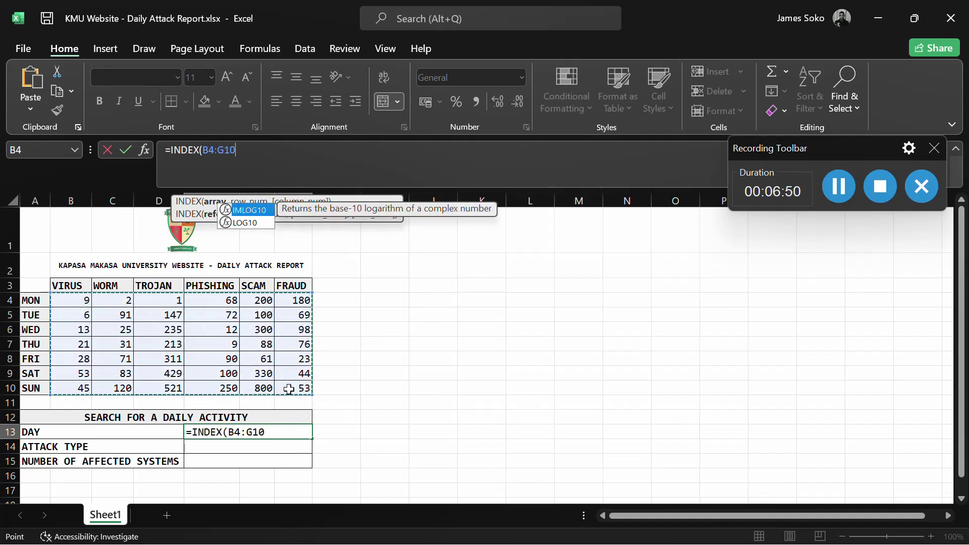
type(",")
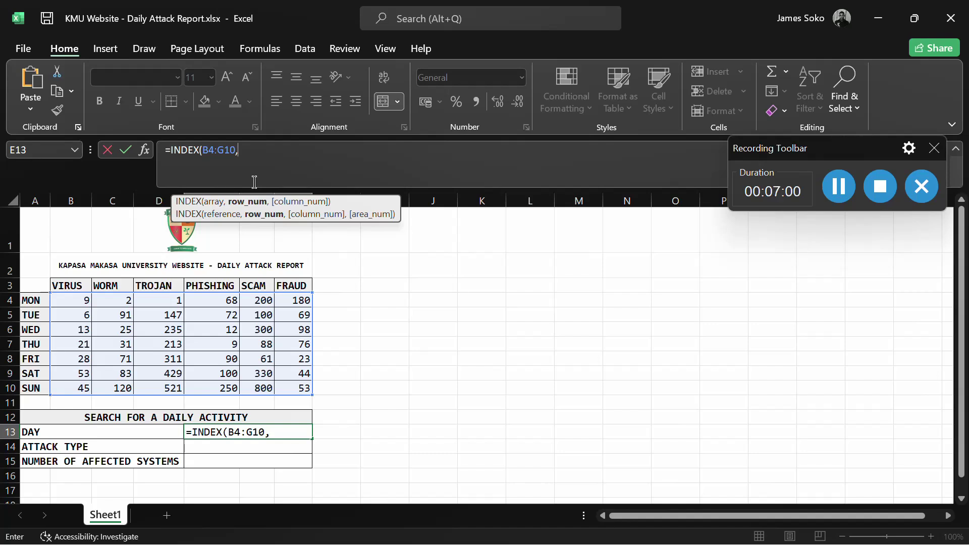
type("MAT")
key("Tab")
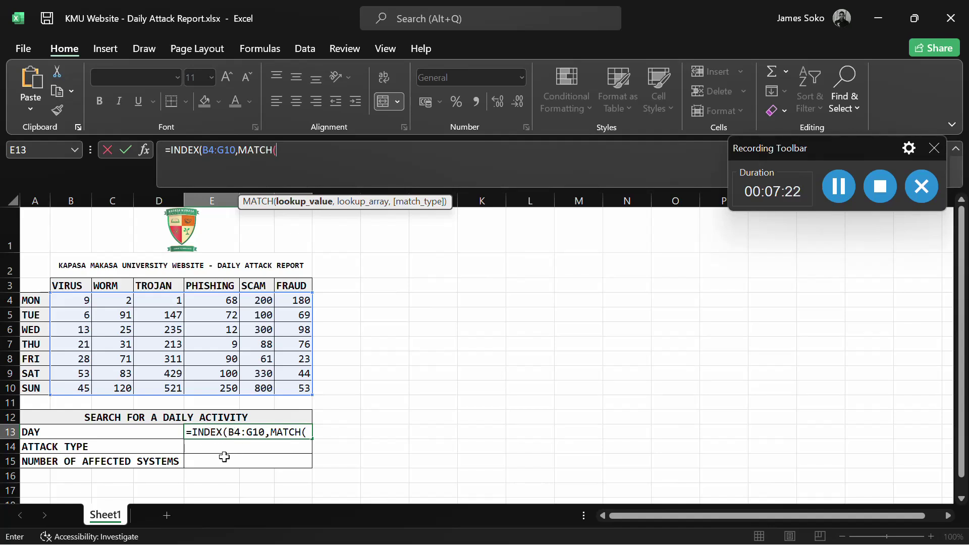
key("BackSpace")
key("BackSpace")
key("BackSpace")
key("BackSpace")
key("BackSpace")
key("BackSpace")
key("BackSpace")
key("BackSpace")
key("BackSpace")
key("BackSpace")
key("BackSpace")
key("BackSpace")
key("BackSpace")
key("BackSpace")
key("BackSpace")
key("BackSpace")
key("BackSpace")
key("BackSpace")
key("BackSpace")
key("BackSpace")
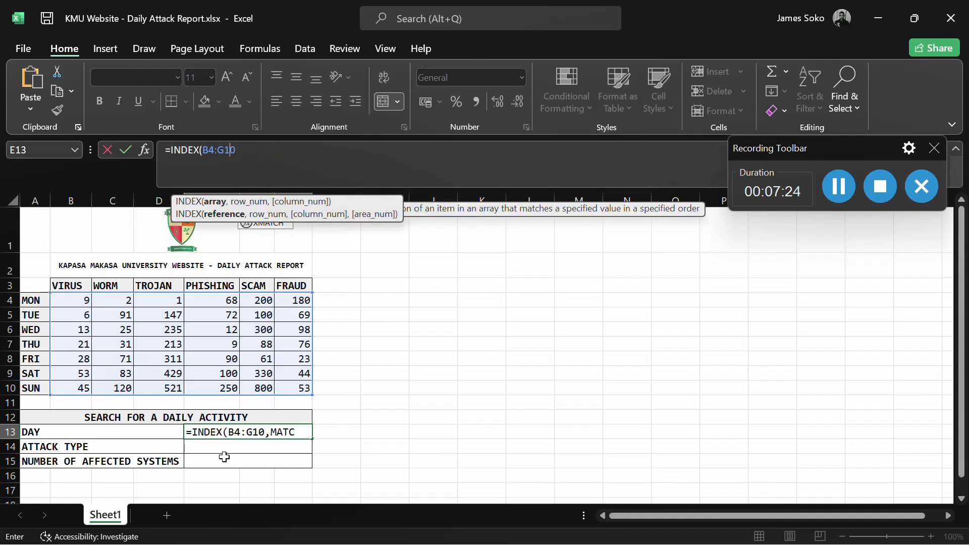
key("Return")
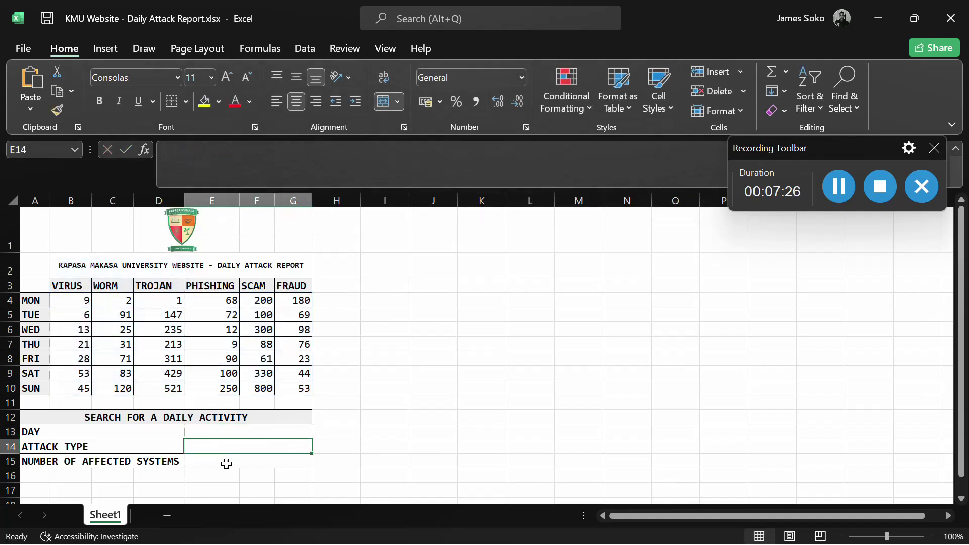
Start an INDEX formula in the NUMBER OF AFFECTED SYSTEMS result cell E15 with B4:G10 as the array.
left_click(217, 461)
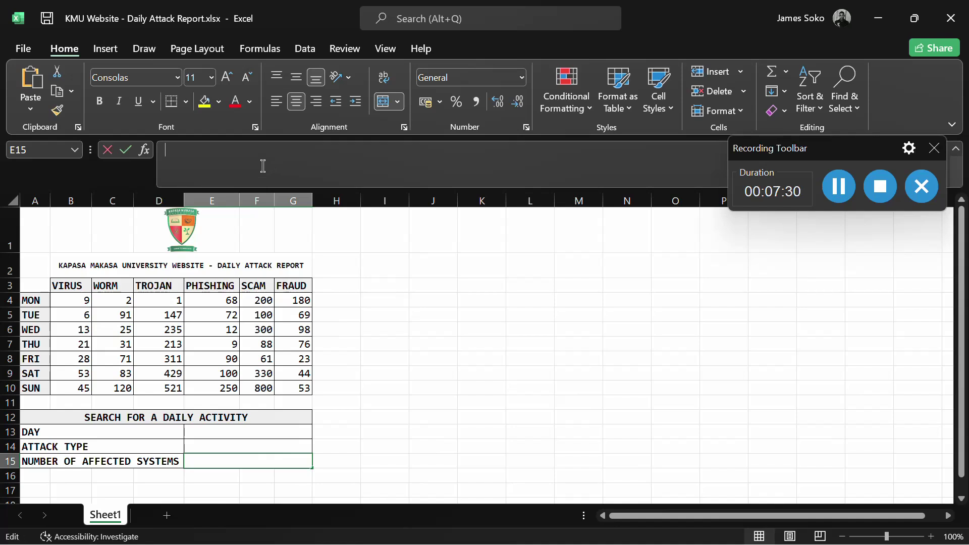
type("=INDEX(")
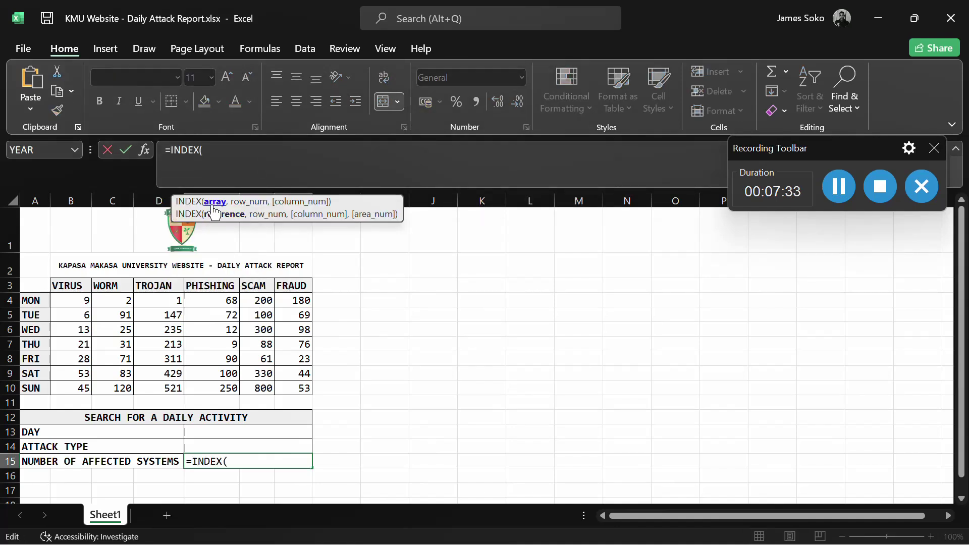
left_click_drag(84, 298, 289, 387)
type(",")
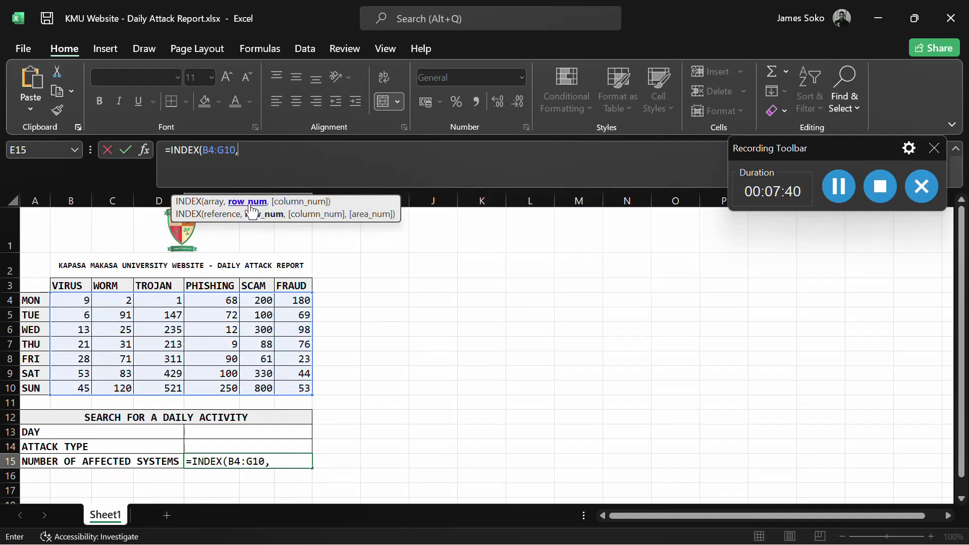
Add MATCH(E13,A4:A10,0) as the row number argument of the INDEX formula in E15.
type("MATCH(")
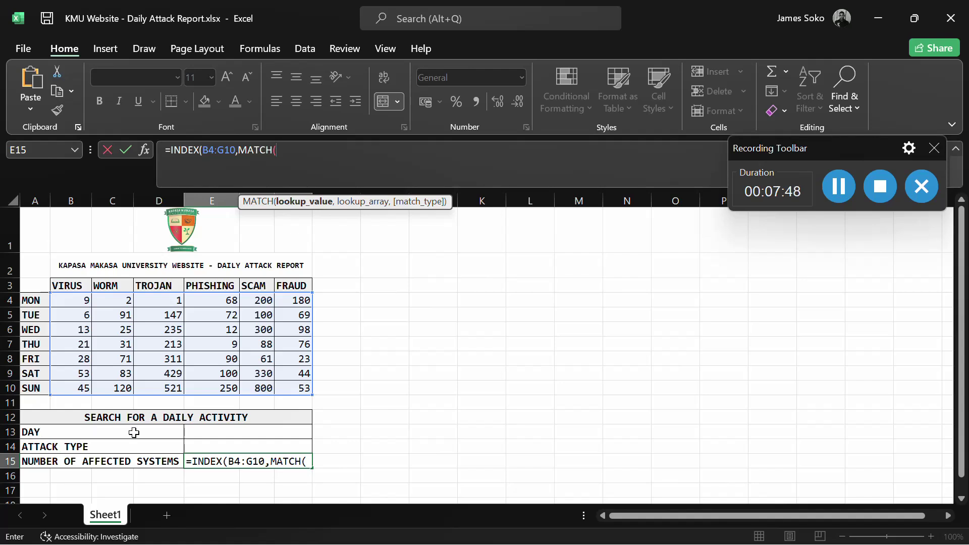
left_click(206, 434)
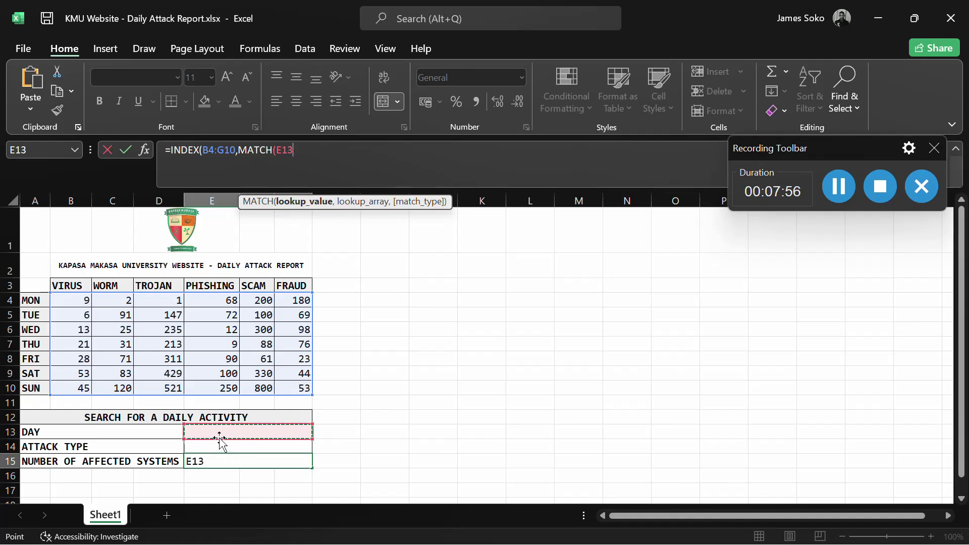
type(",")
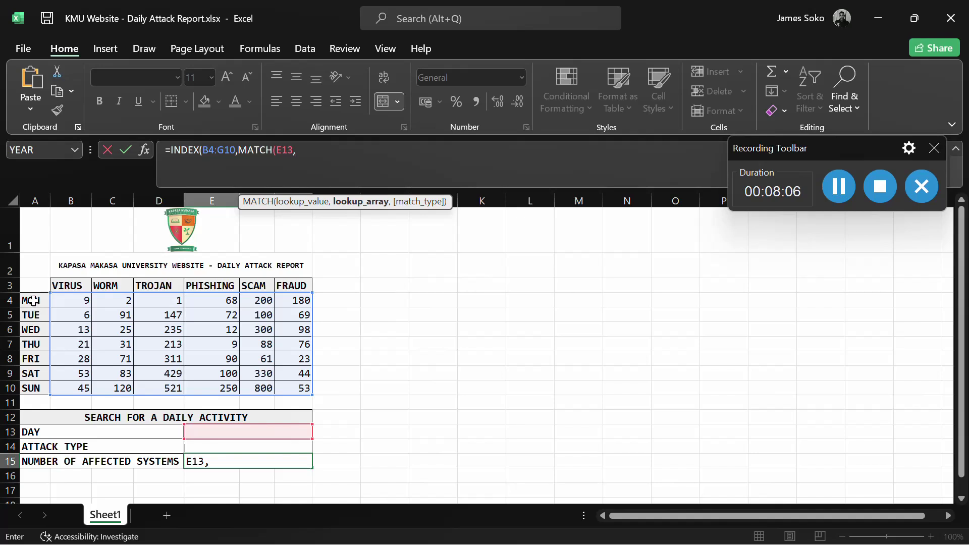
left_click_drag(33, 300, 38, 388)
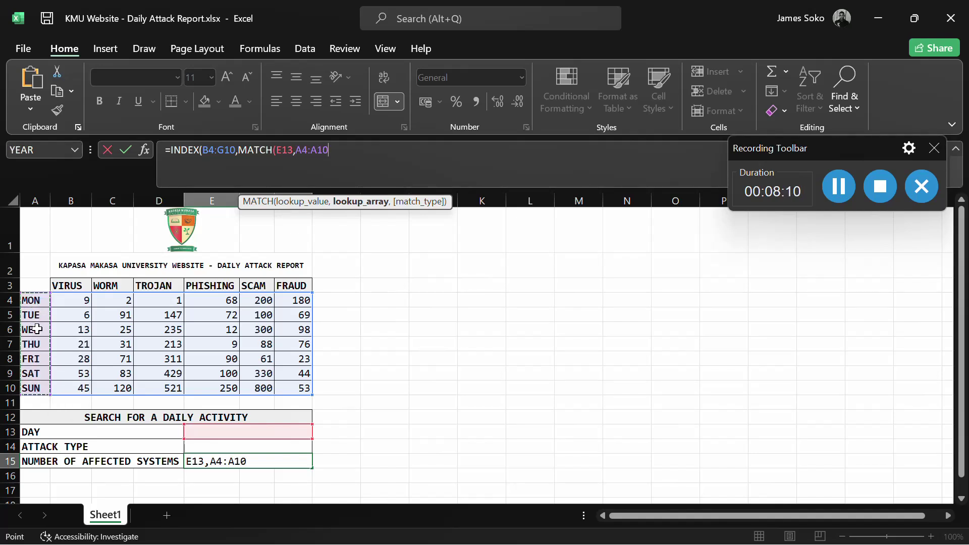
type(",0")
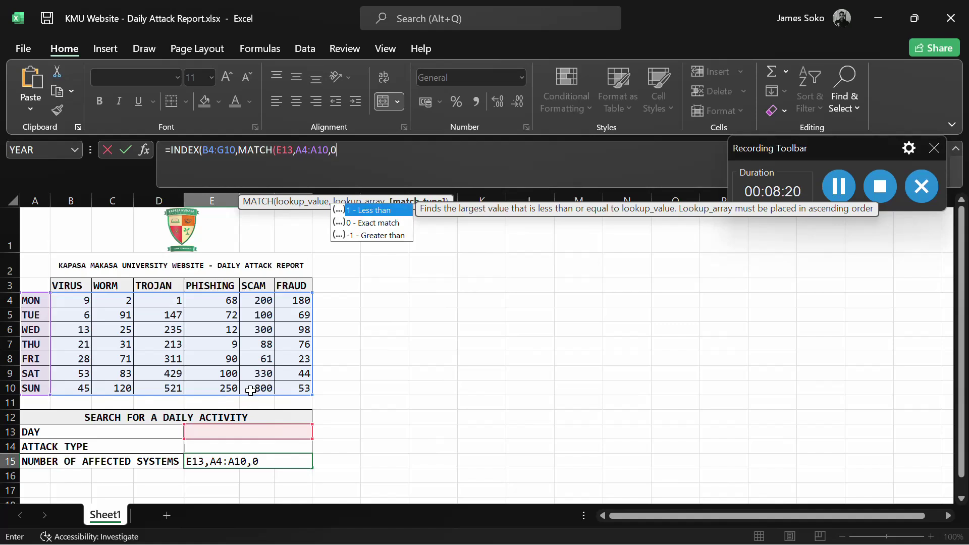
type(")")
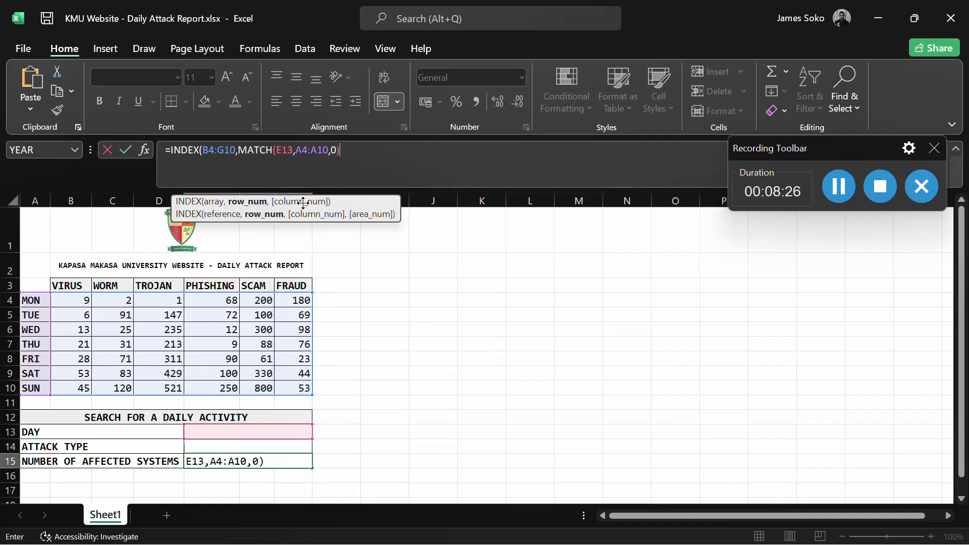
type(",")
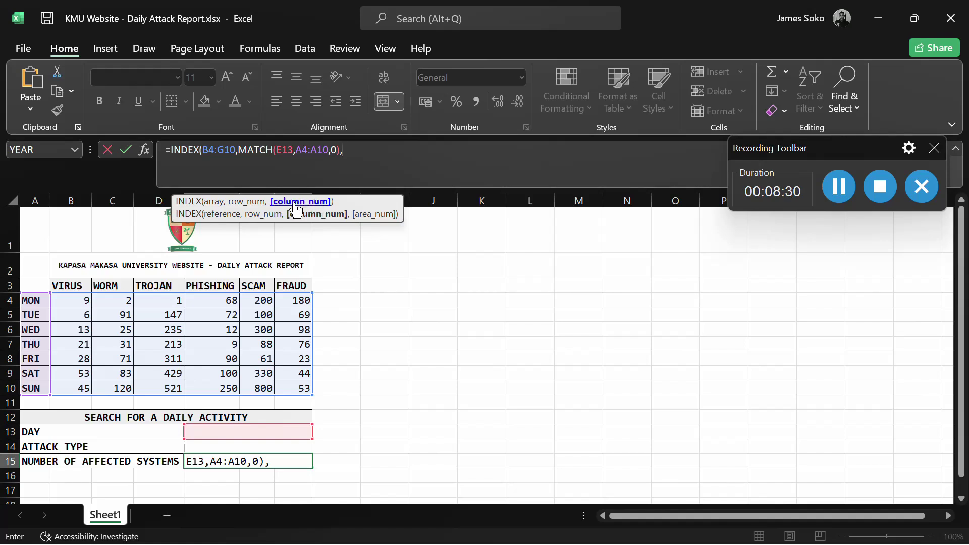
Complete the E15 formula with MATCH(E14,B3:G3,0) as the column number argument and commit it.
type("MATCH(")
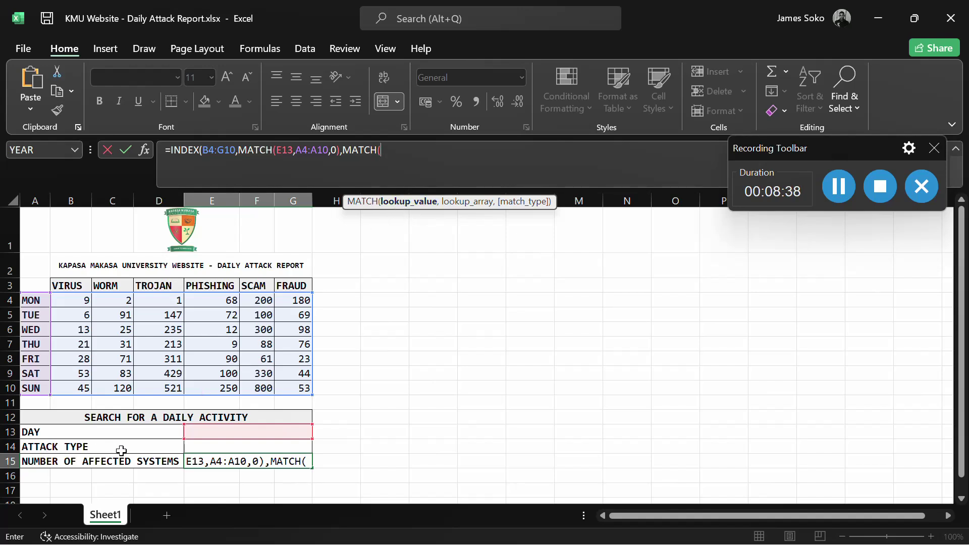
left_click(206, 448)
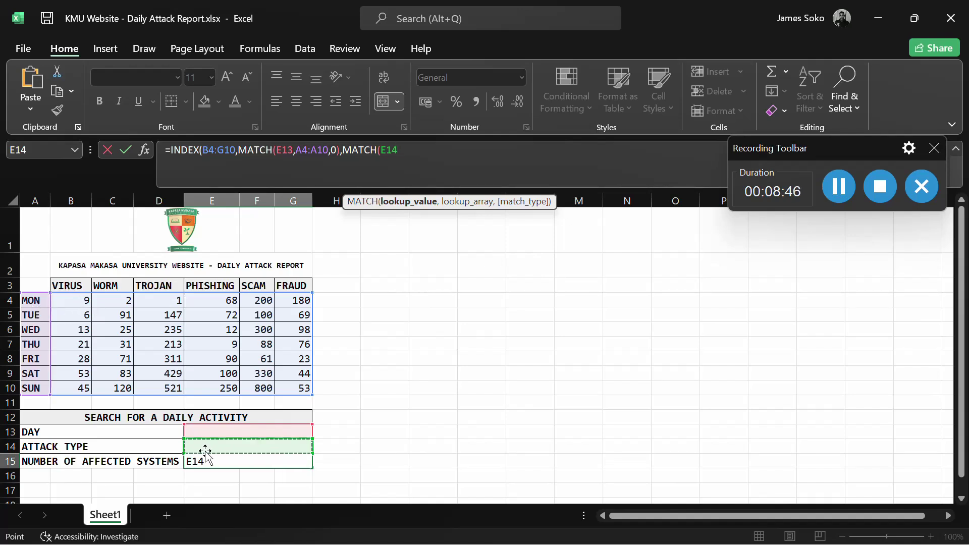
type(",")
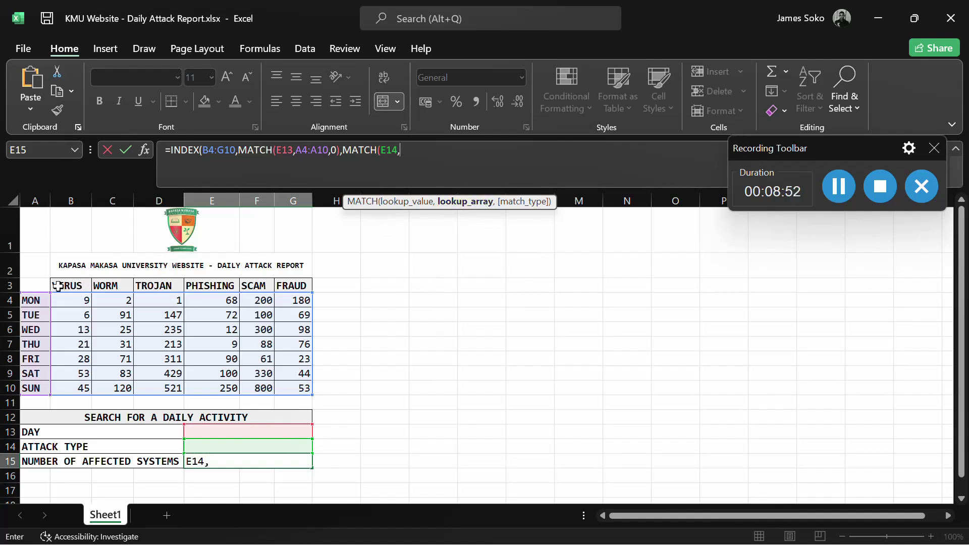
left_click_drag(57, 286, 290, 286)
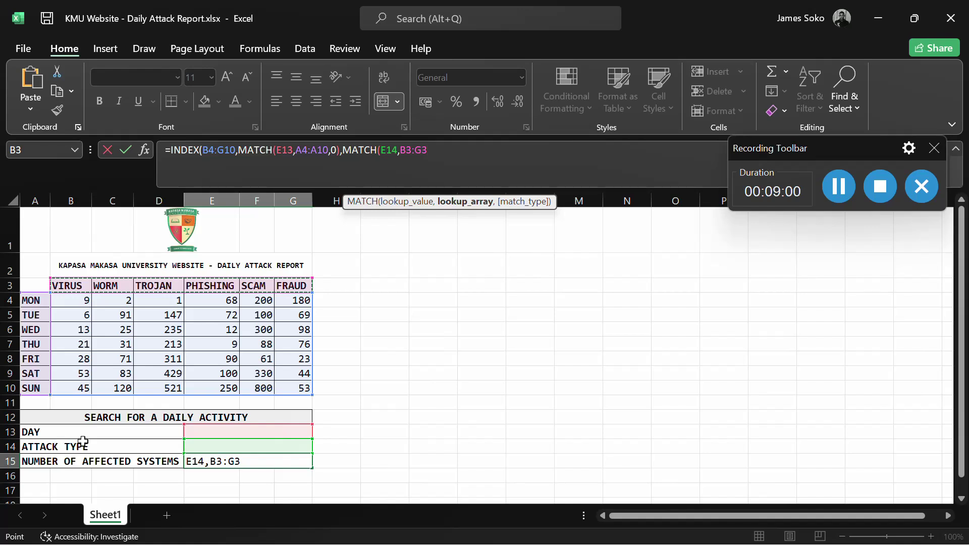
type(",")
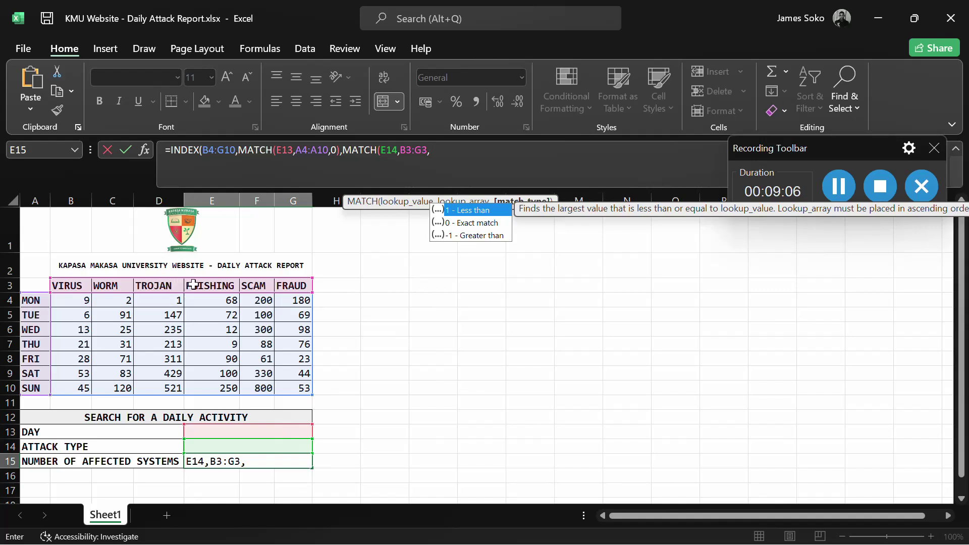
type("0)")
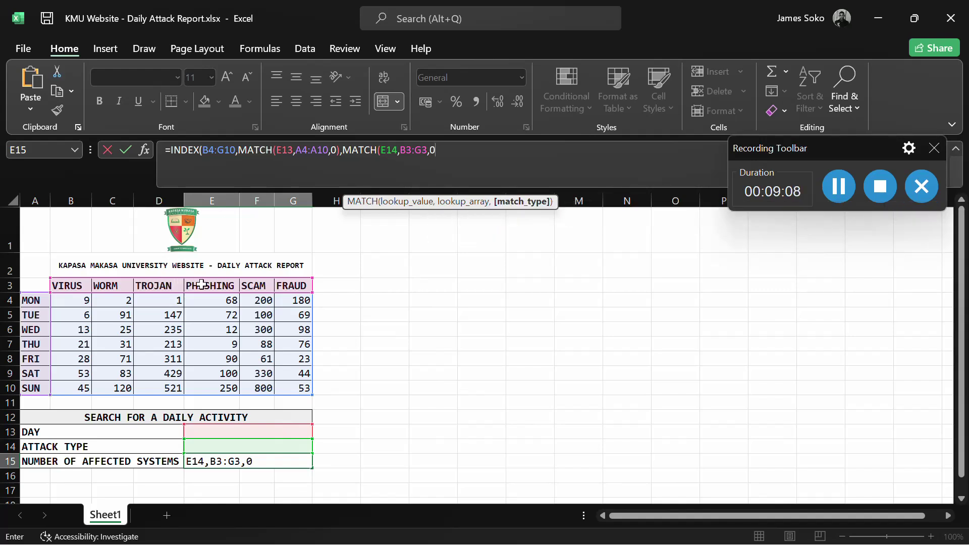
type(")")
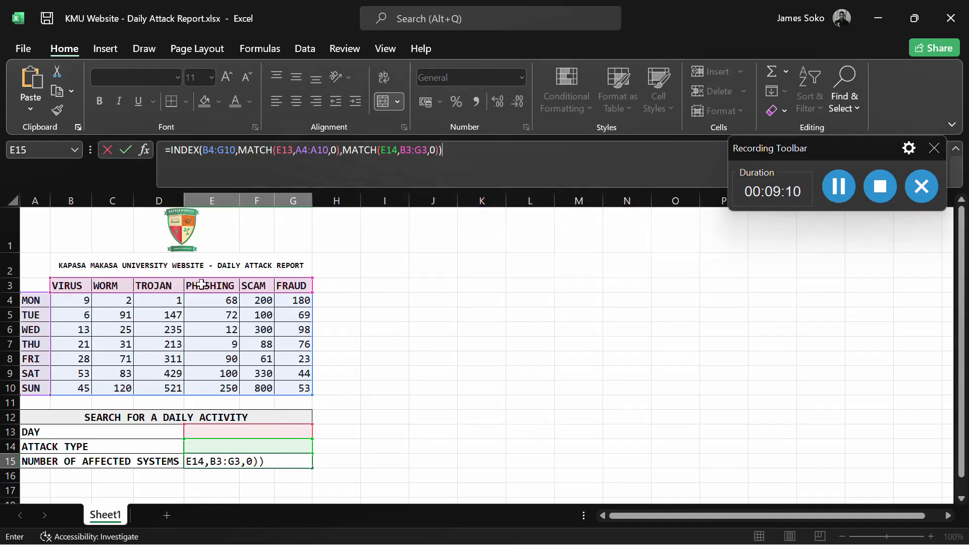
key("Return")
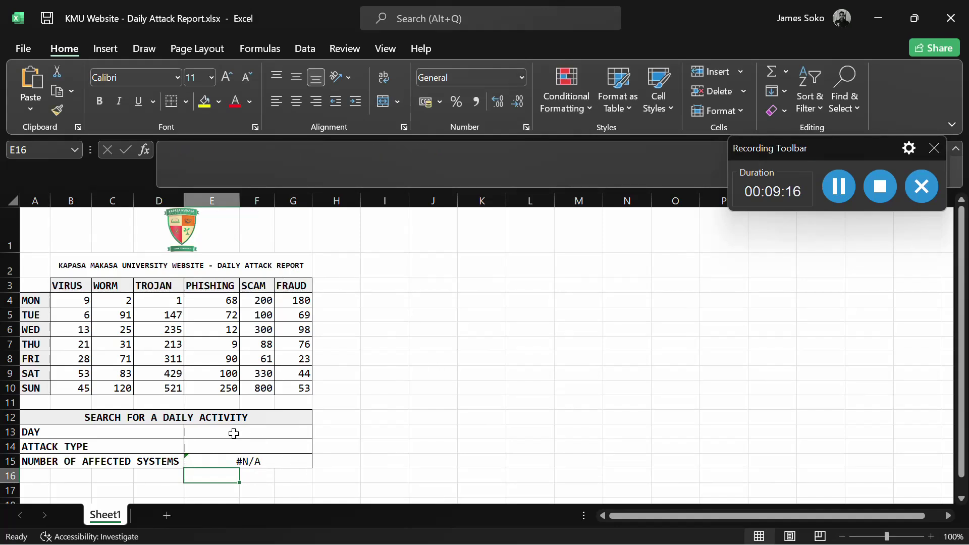
Look up a first case by entering Mon in the DAY cell E13 and Virus in the ATTACK TYPE cell E14.
left_click(208, 432)
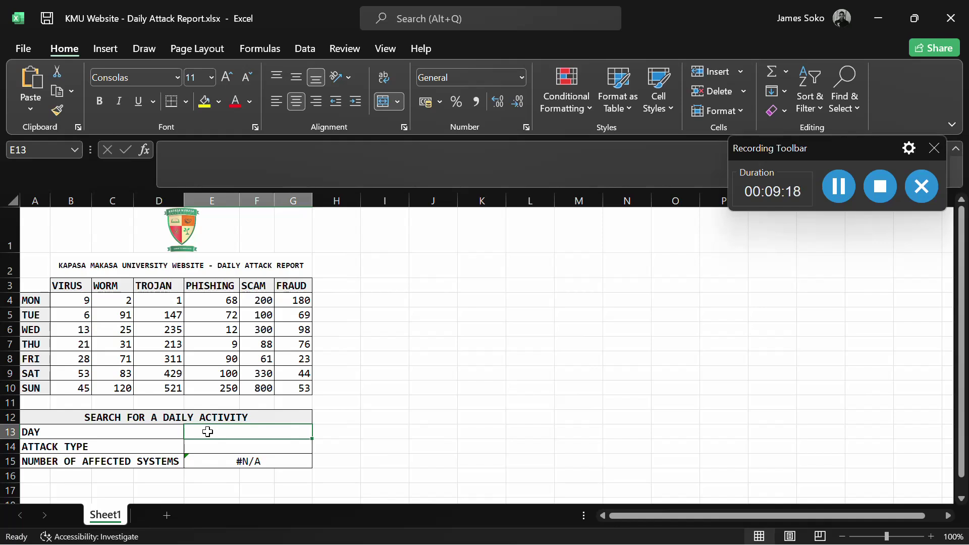
type("Mon")
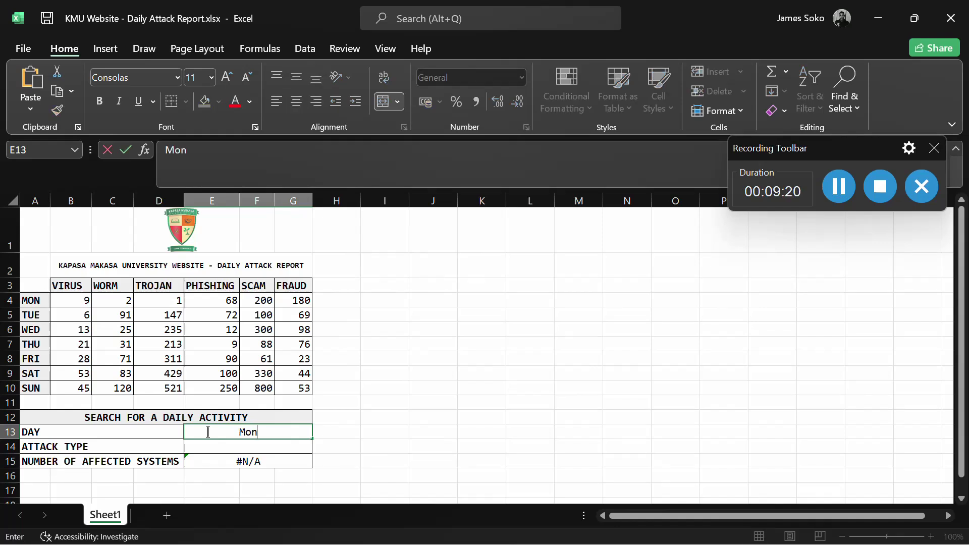
key("Return")
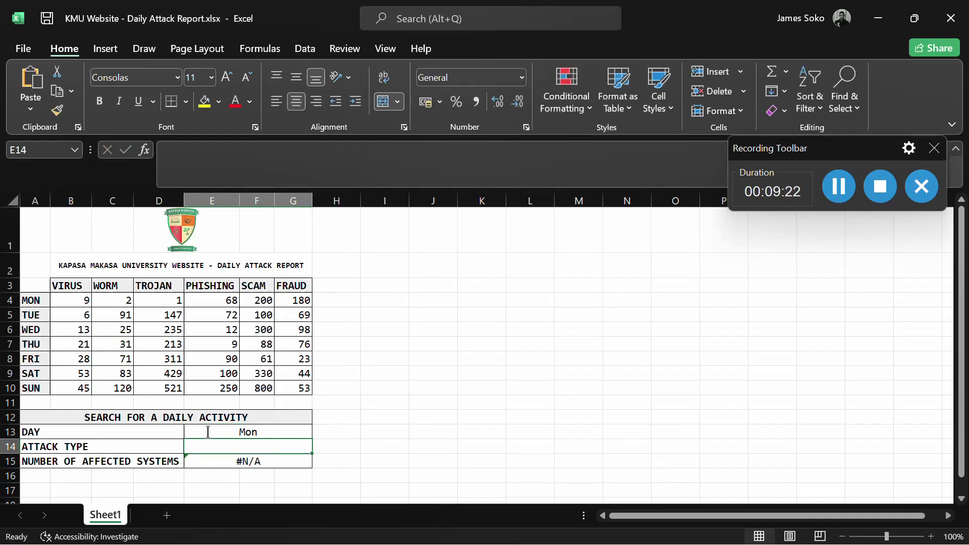
type("V")
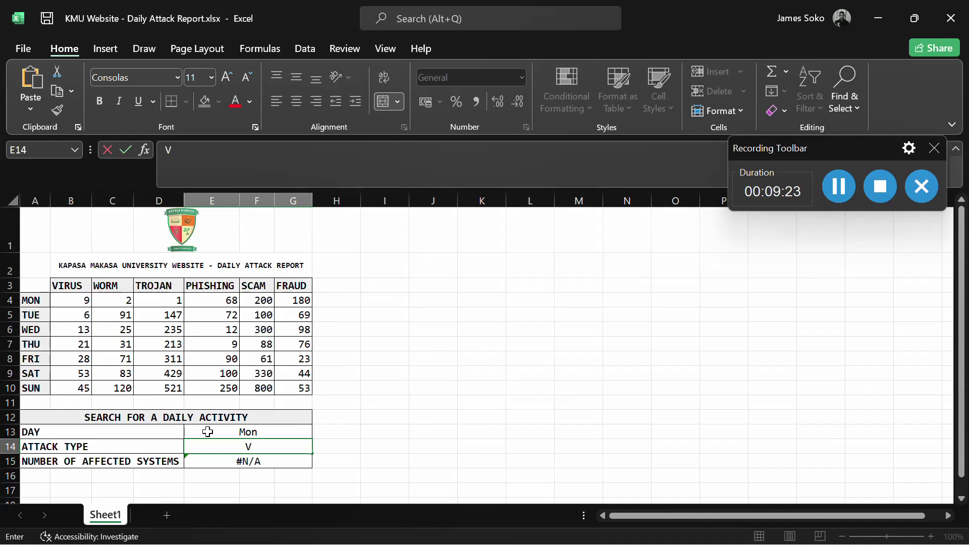
type("irus")
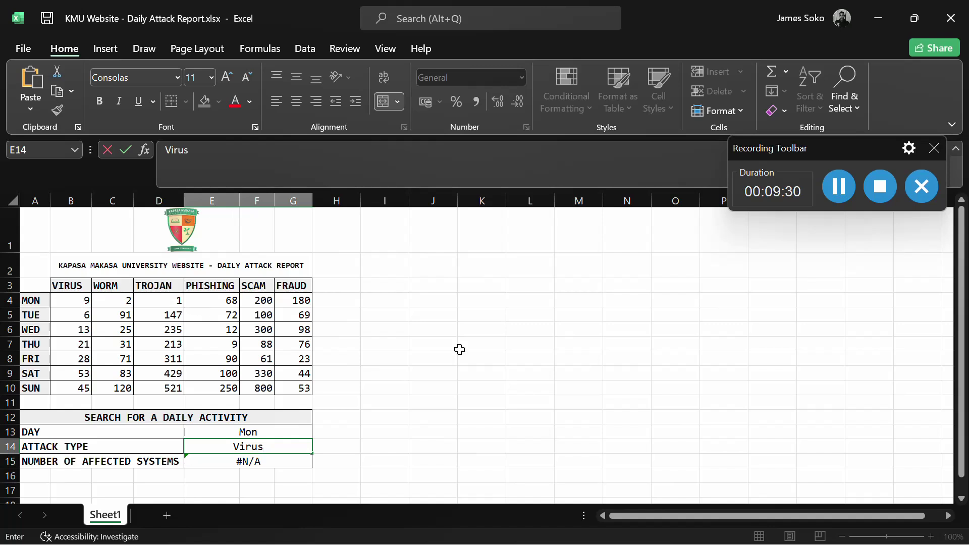
key("Return")
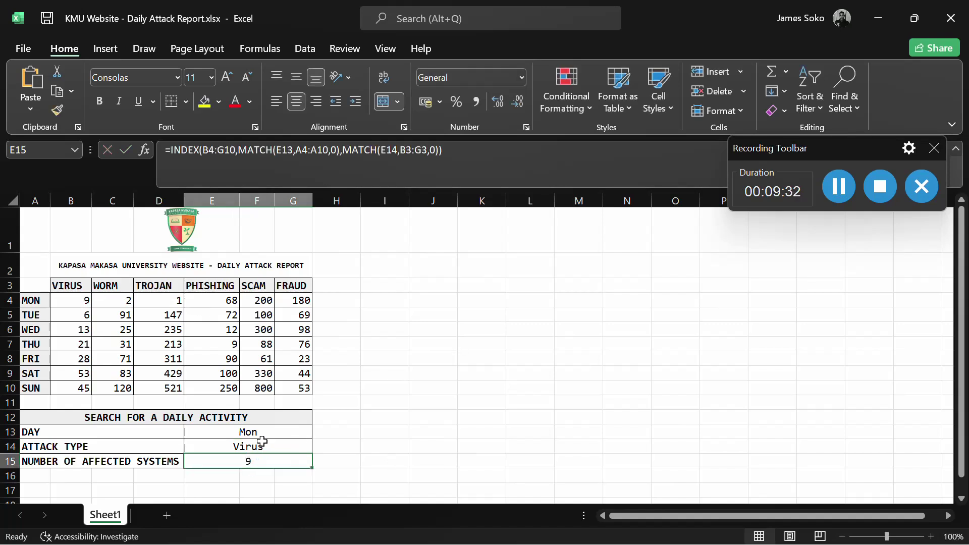
Replace the attack type in E14 with Fraud.
left_click(250, 432)
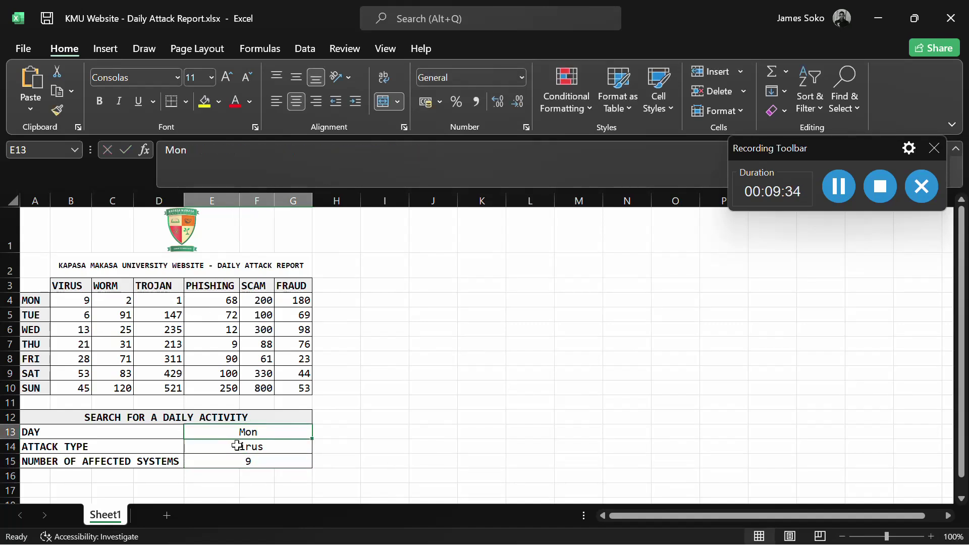
left_click(237, 446)
key("BackSpace")
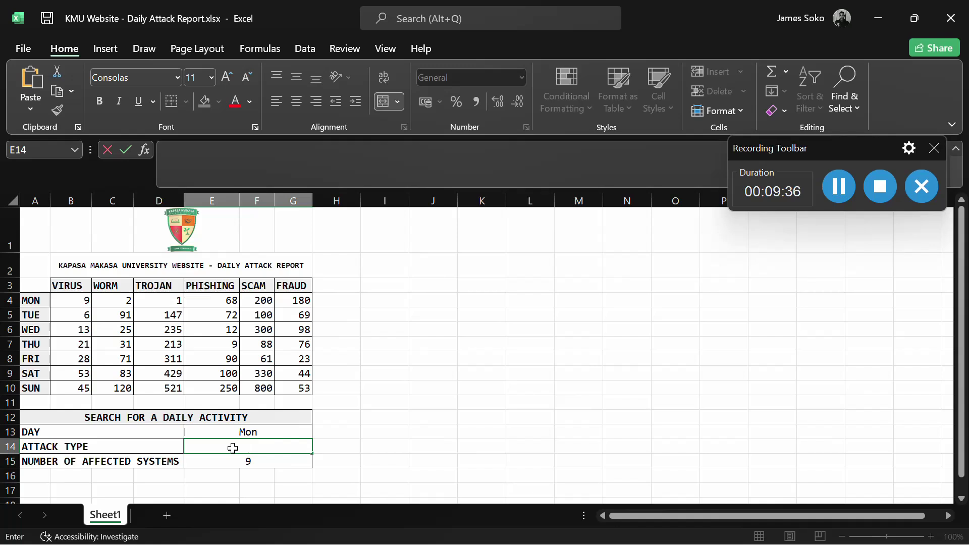
type("Fraud")
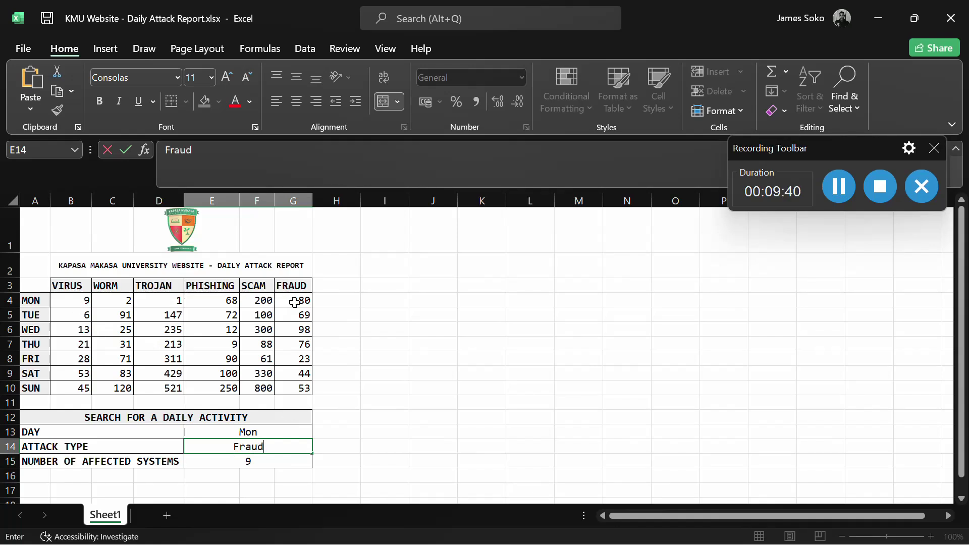
key("Return")
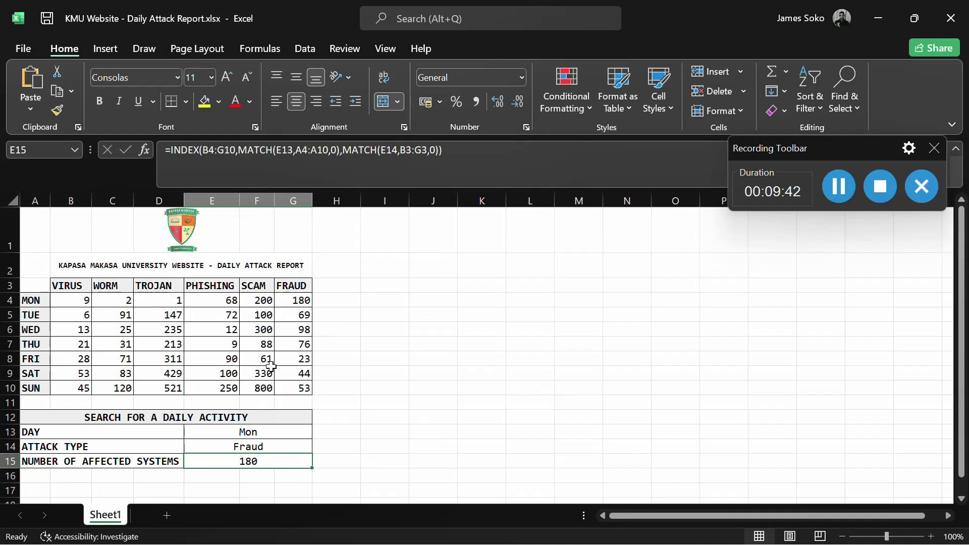
Change the day in E13 to Fri and move the selection to the empty cell H14.
left_click(238, 435)
key("BackSpace")
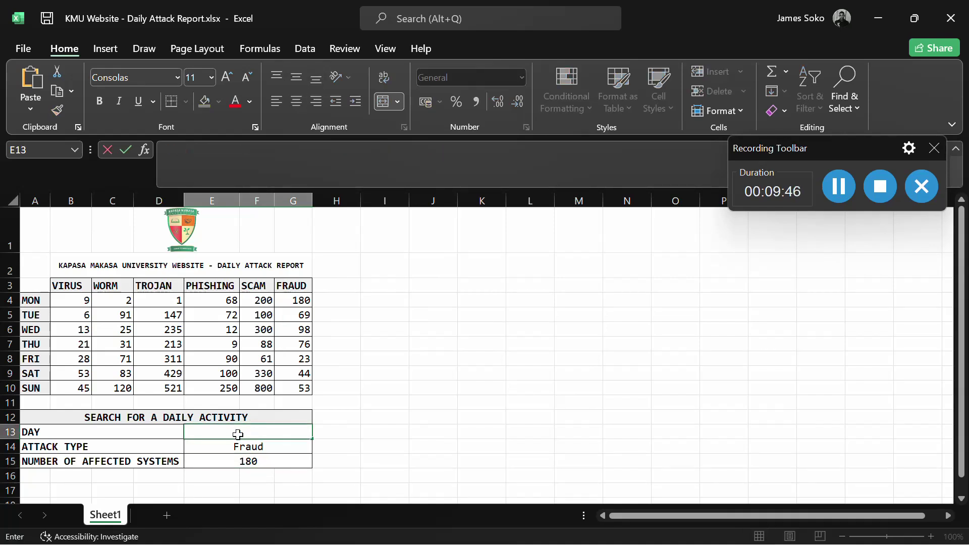
type("Fri")
key("Return")
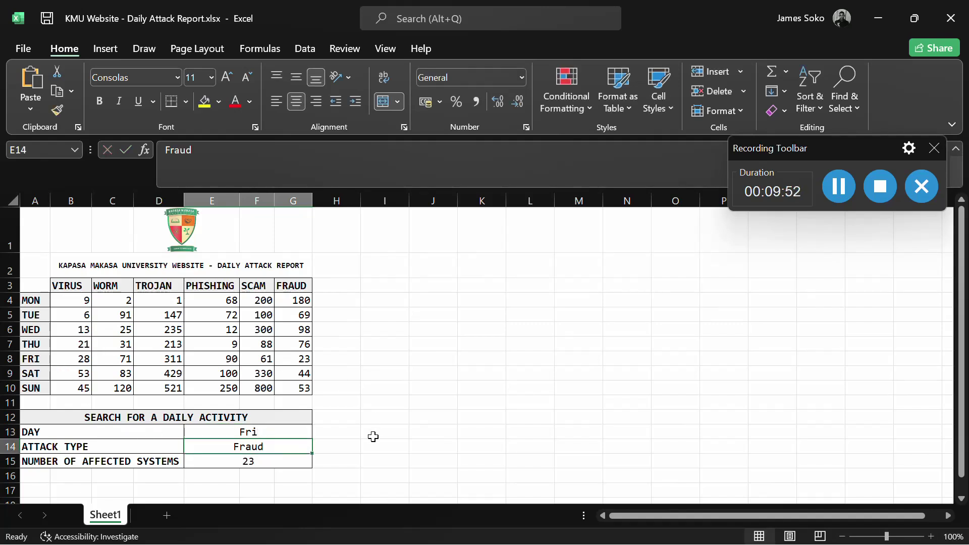
left_click(358, 452)
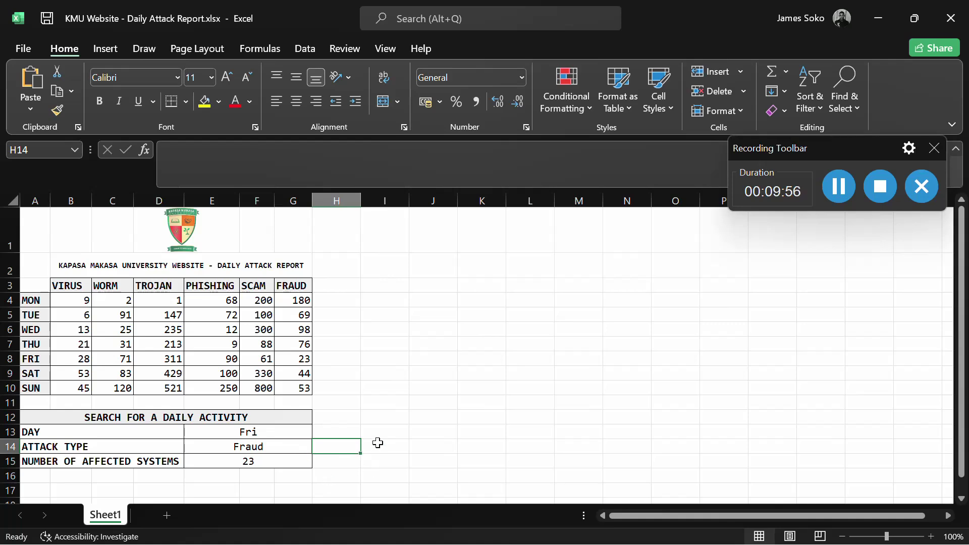
Switch to PowerPoint and view the two INDEX & MATCH (CONTINUES...) slides, ending on the closing slide 9.
mouse_move(640, 527)
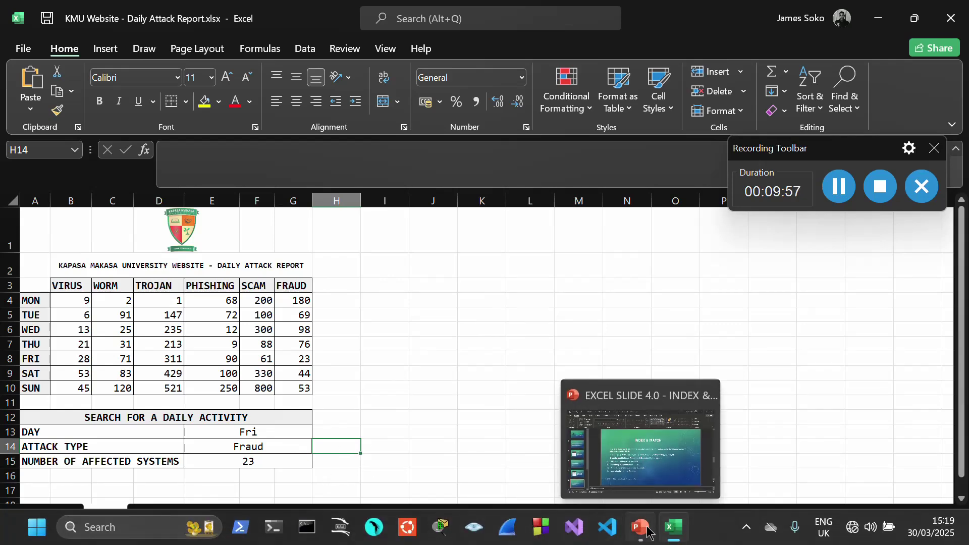
left_click(626, 467)
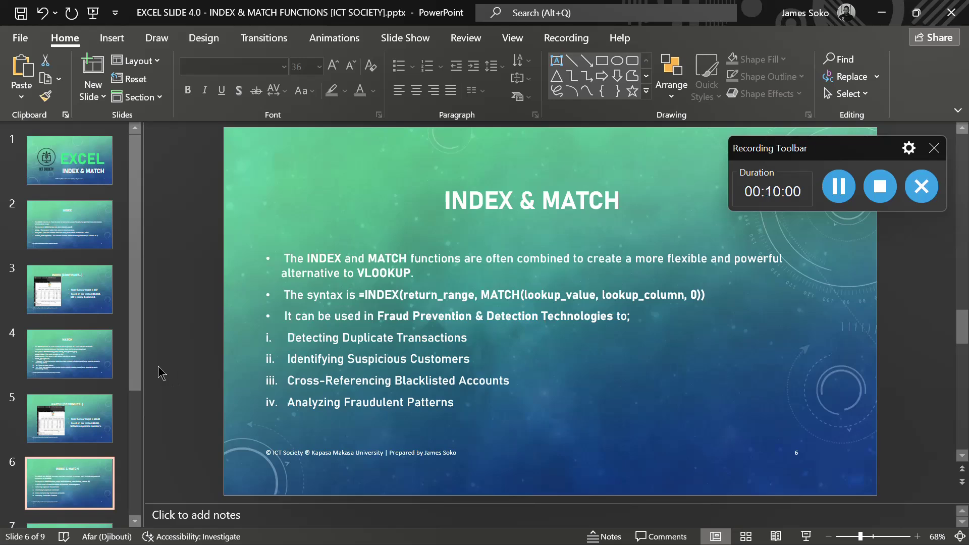
left_click_drag(140, 368, 142, 394)
left_click_drag(136, 453, 135, 485)
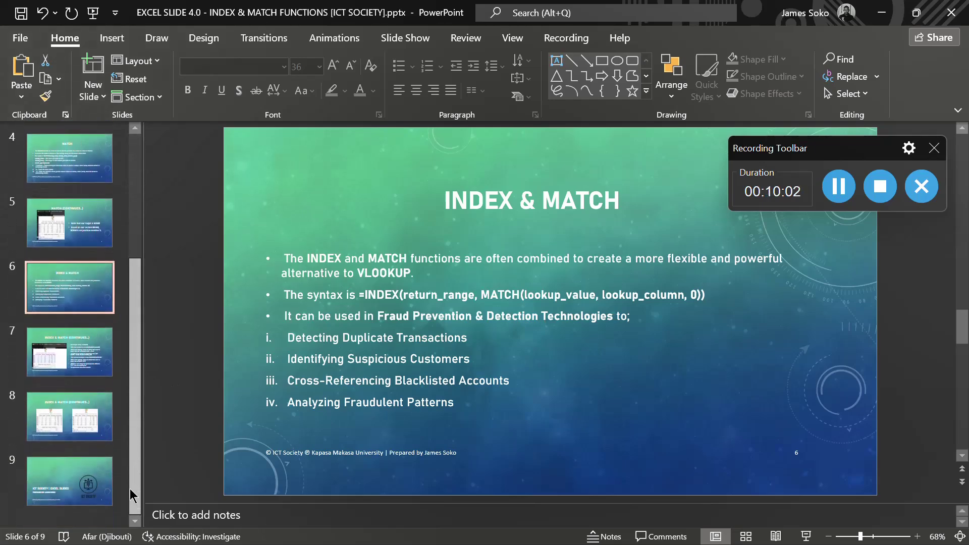
left_click(83, 373)
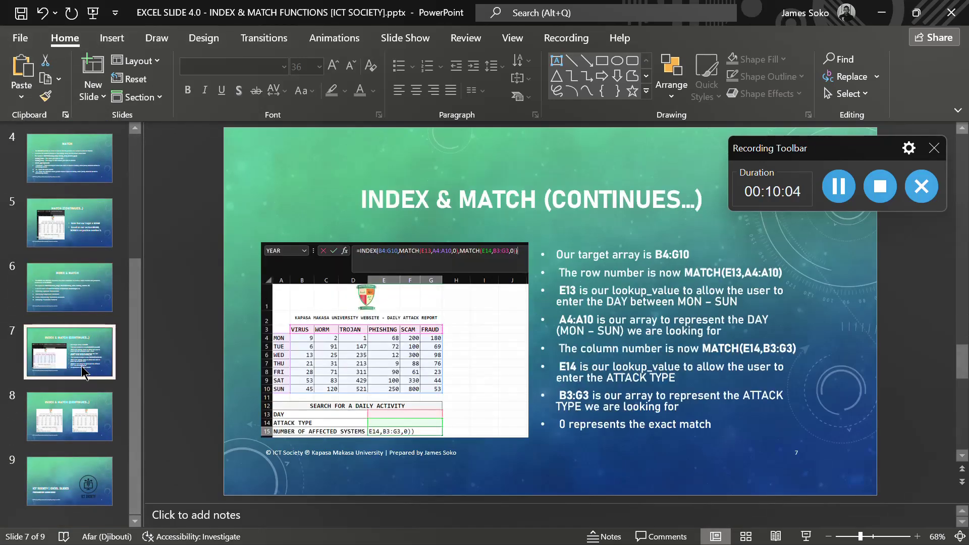
left_click(74, 427)
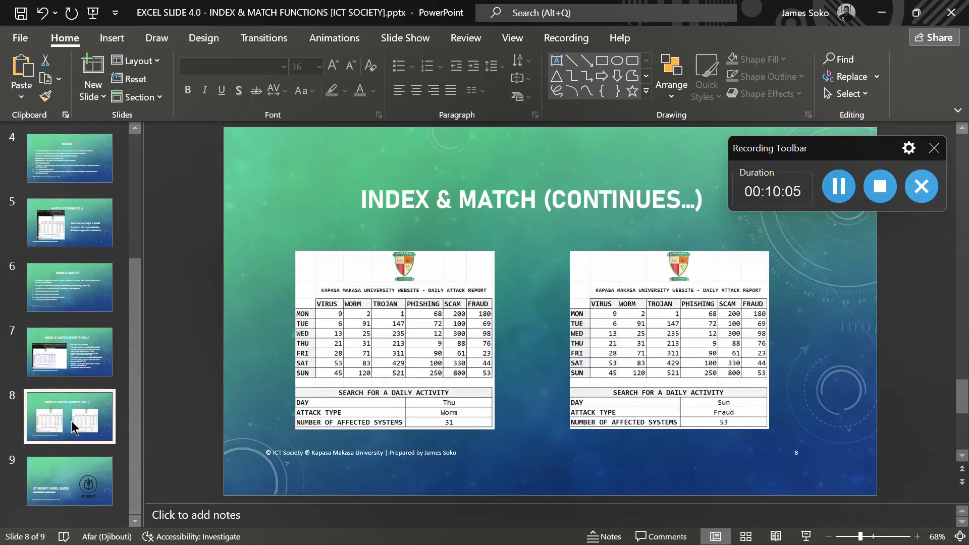
left_click(76, 492)
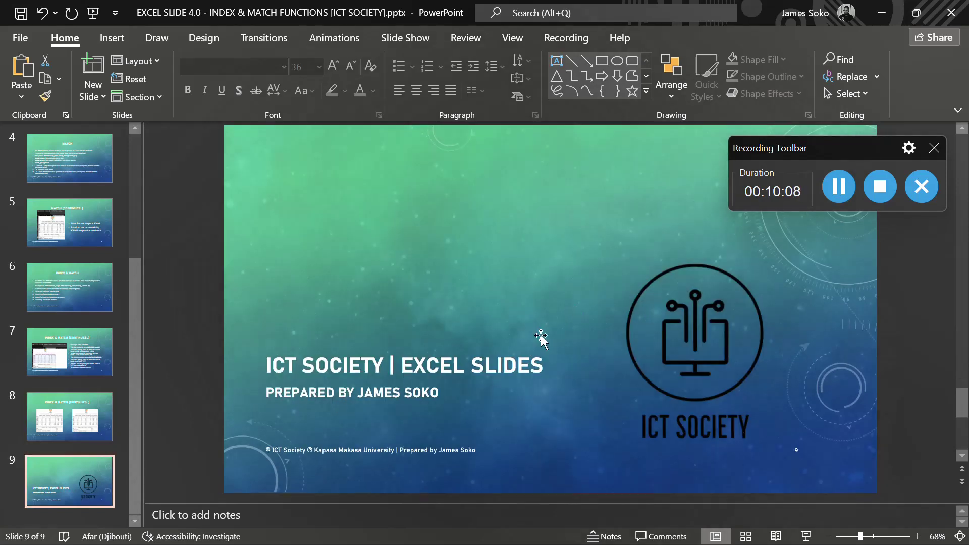